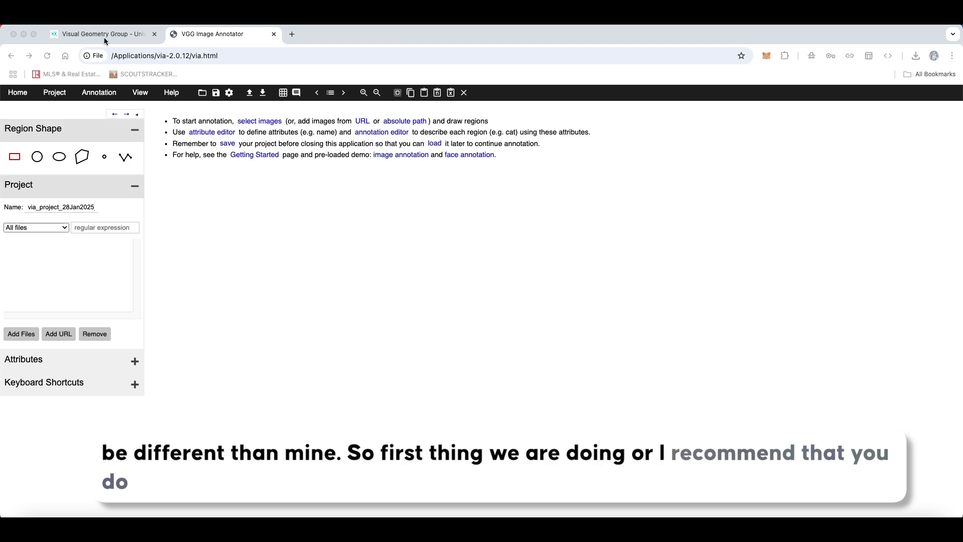
Step: Switch to the Visual Geometry Group page and look over the VGG Image Annotator overview, demonstrations and download sections
{"action": "left_click", "coordinate": [104, 37]}
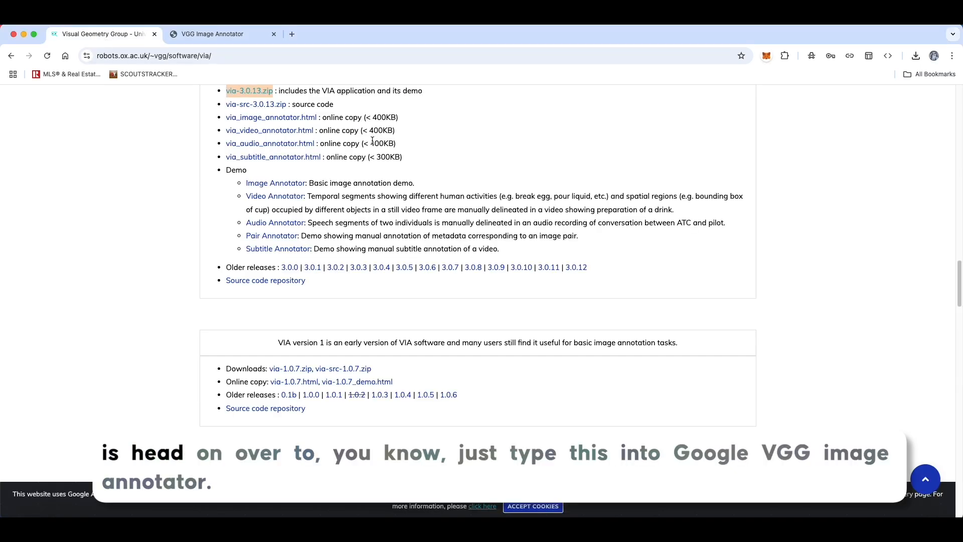
{"action": "scroll", "coordinate": [306, 137], "scroll_direction": "up", "scroll_amount": 10}
{"action": "scroll", "coordinate": [305, 138], "scroll_direction": "up", "scroll_amount": 5}
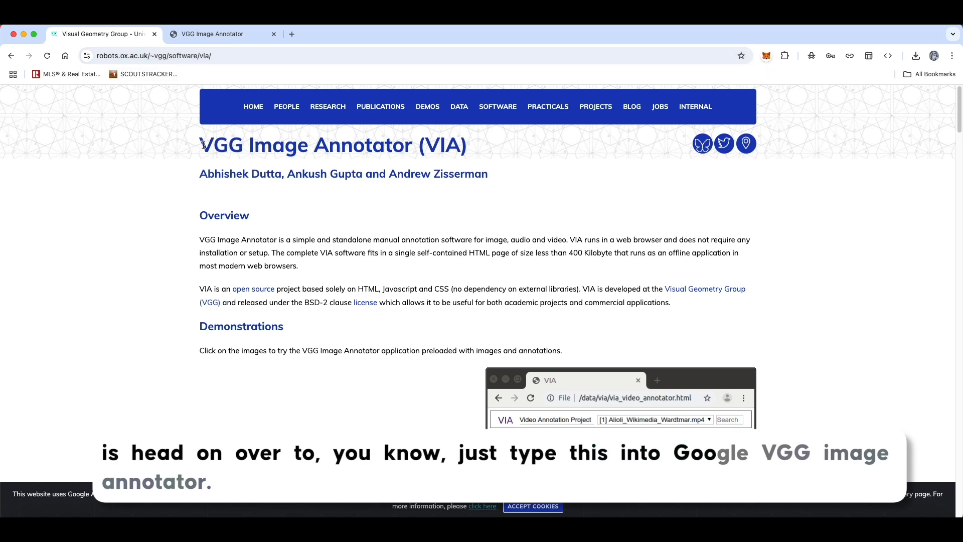
{"action": "scroll", "coordinate": [335, 250], "scroll_direction": "down", "scroll_amount": 15}
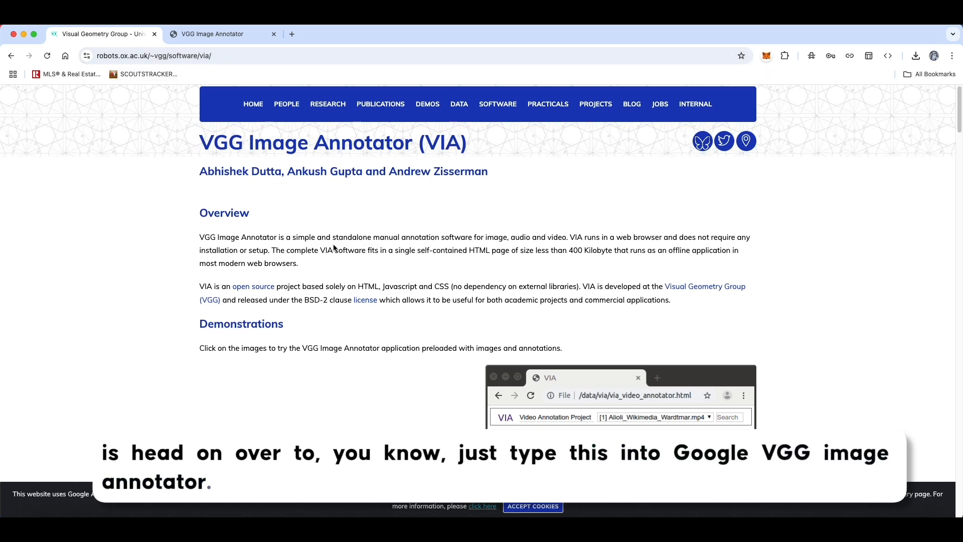
{"action": "scroll", "coordinate": [335, 250], "scroll_direction": "down", "scroll_amount": 10}
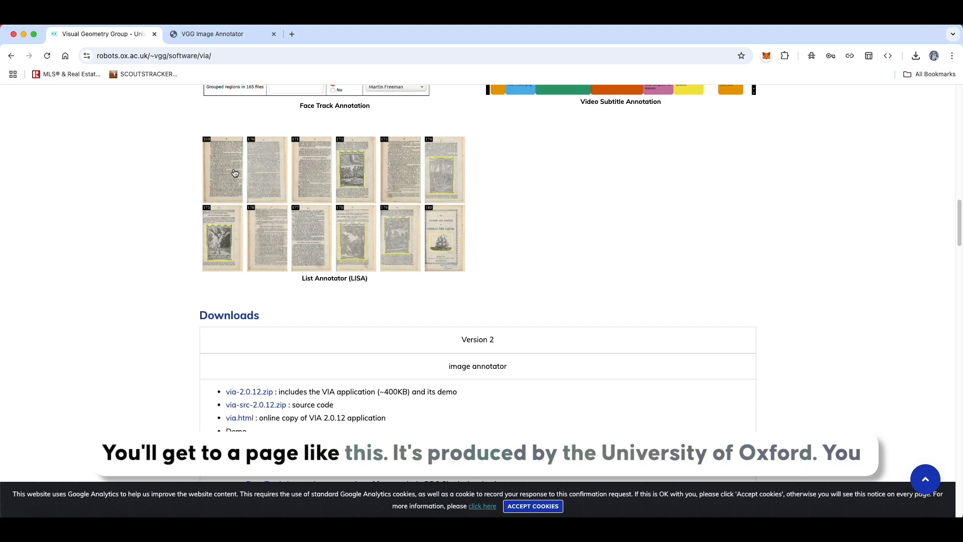
{"action": "scroll", "coordinate": [346, 199], "scroll_direction": "down", "scroll_amount": 10}
{"action": "scroll", "coordinate": [348, 206], "scroll_direction": "down", "scroll_amount": 5}
{"action": "scroll", "coordinate": [331, 226], "scroll_direction": "up", "scroll_amount": 15}
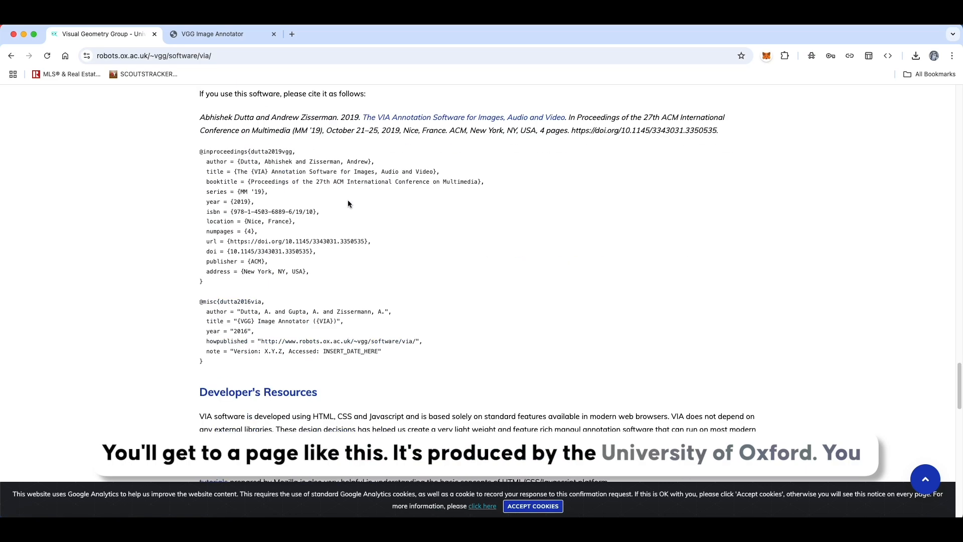
Step: Compare the version 2 image annotator and version 3 audio and video annotator downloads, noting the size given for via-2.0.12.zip
{"action": "scroll", "coordinate": [314, 243], "scroll_direction": "up", "scroll_amount": 10}
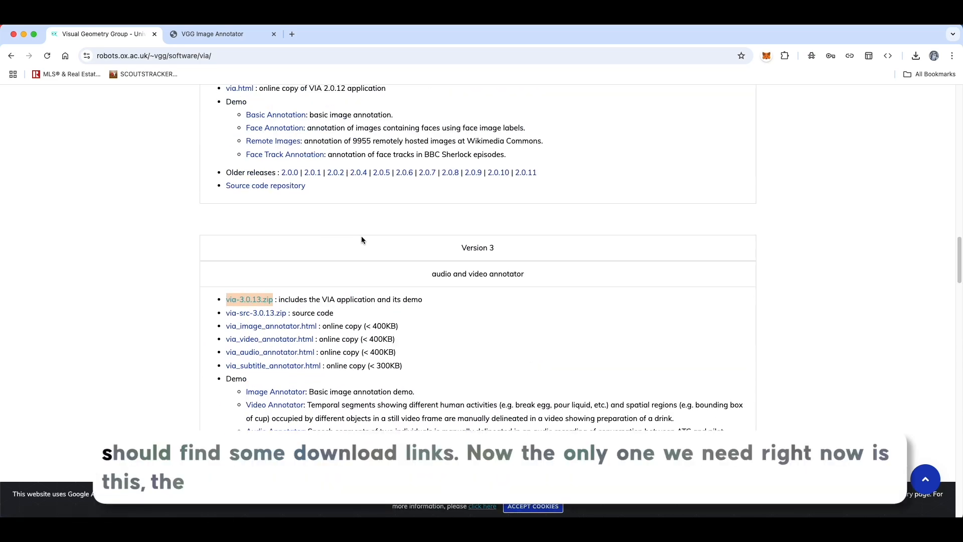
{"action": "scroll", "coordinate": [417, 231], "scroll_direction": "down", "scroll_amount": 6}
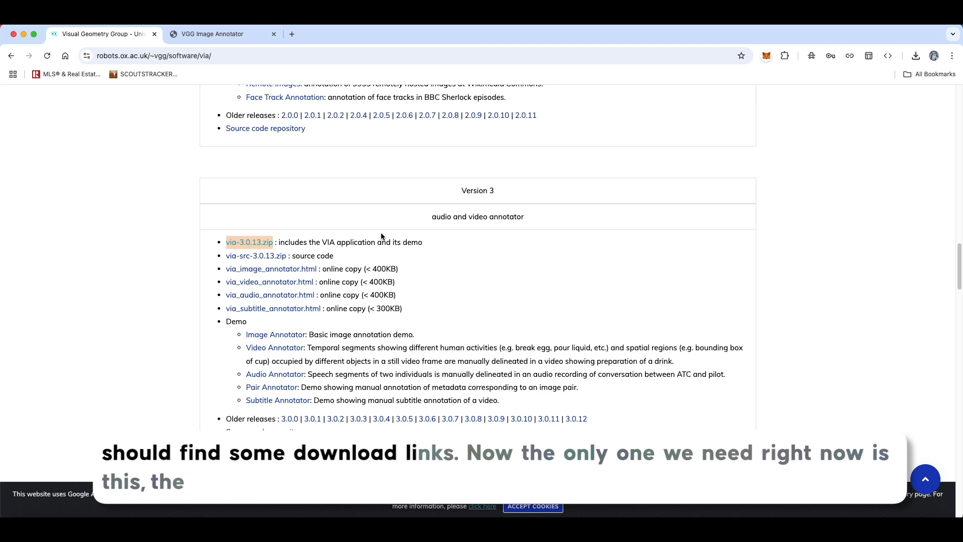
{"action": "scroll", "coordinate": [383, 241], "scroll_direction": "up", "scroll_amount": 4}
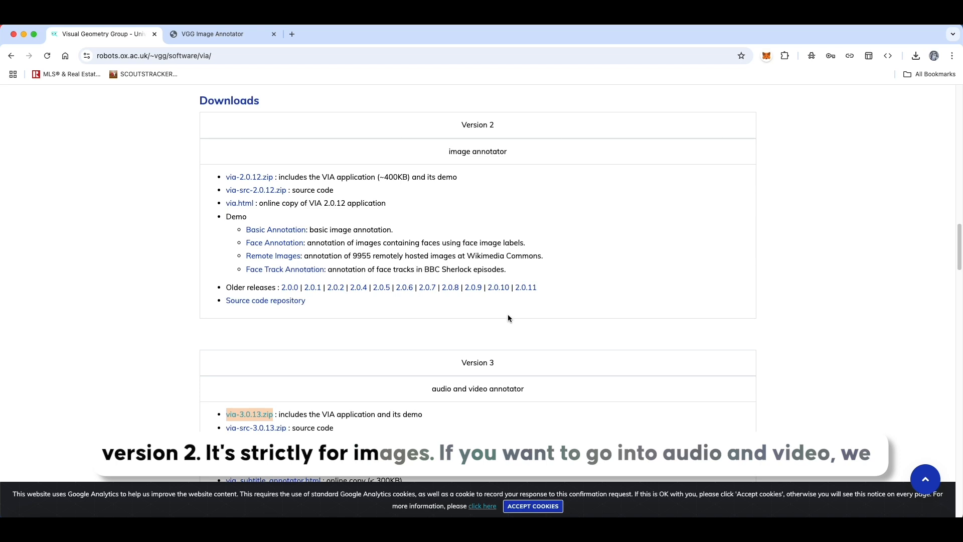
{"action": "scroll", "coordinate": [507, 321], "scroll_direction": "down", "scroll_amount": 2}
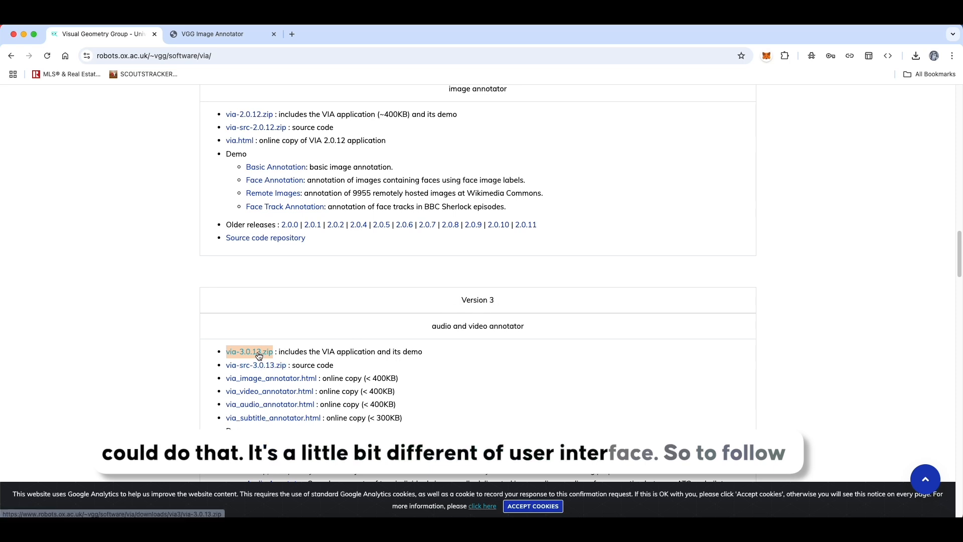
{"action": "scroll", "coordinate": [258, 351], "scroll_direction": "up", "scroll_amount": 5}
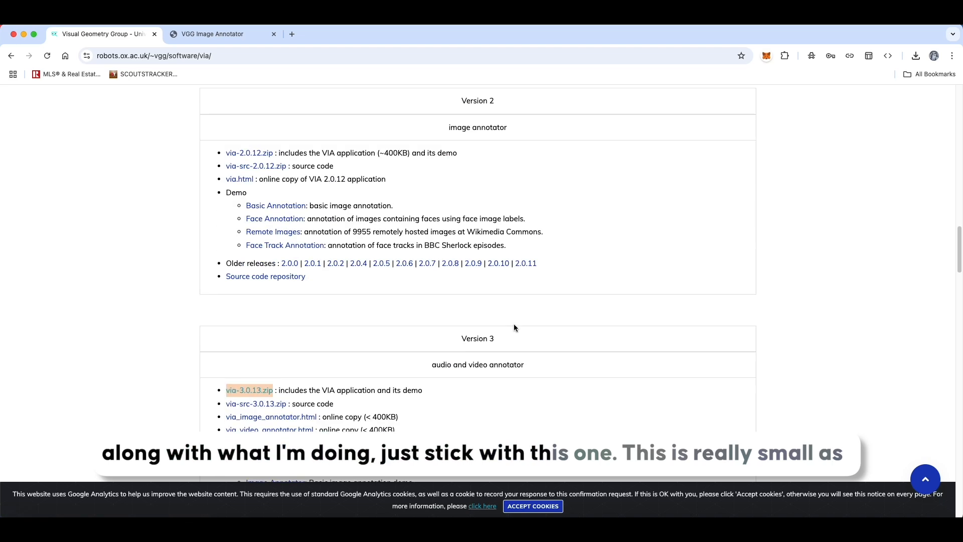
{"action": "scroll", "coordinate": [513, 327], "scroll_direction": "down", "scroll_amount": 4}
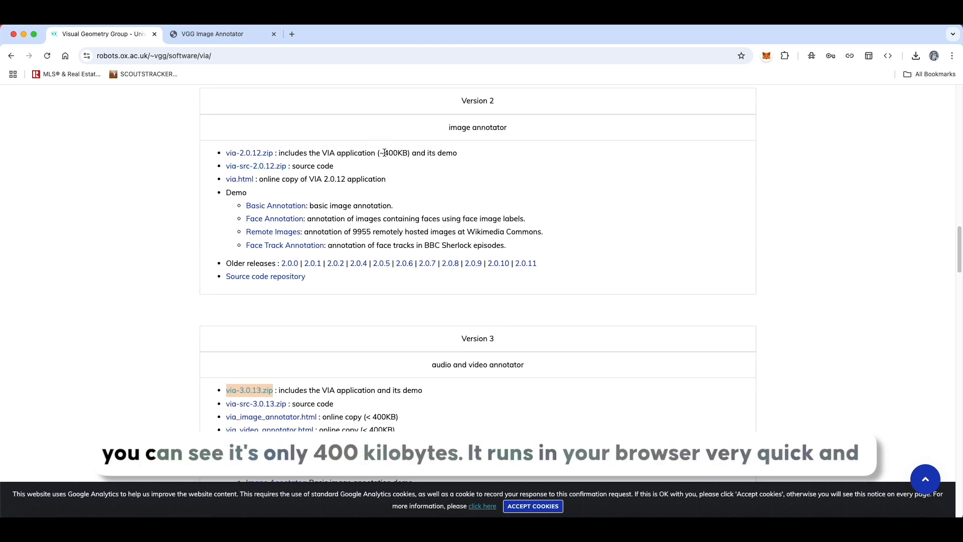
{"action": "left_click", "coordinate": [401, 149]}
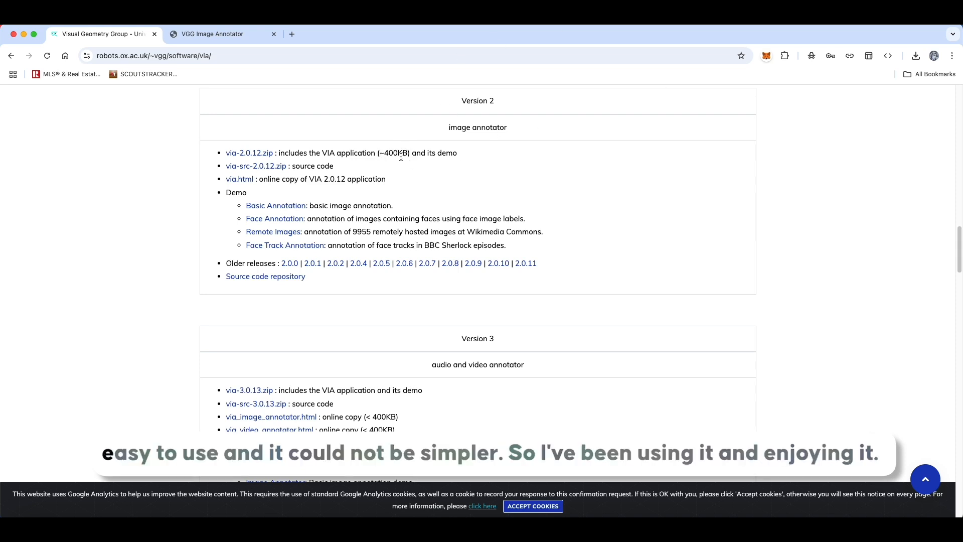
Step: Return to the locally opened VGG Image Annotator and name the project YT_DEMO_PROJECT
{"action": "left_click", "coordinate": [201, 40]}
{"action": "left_click", "coordinate": [72, 209]}
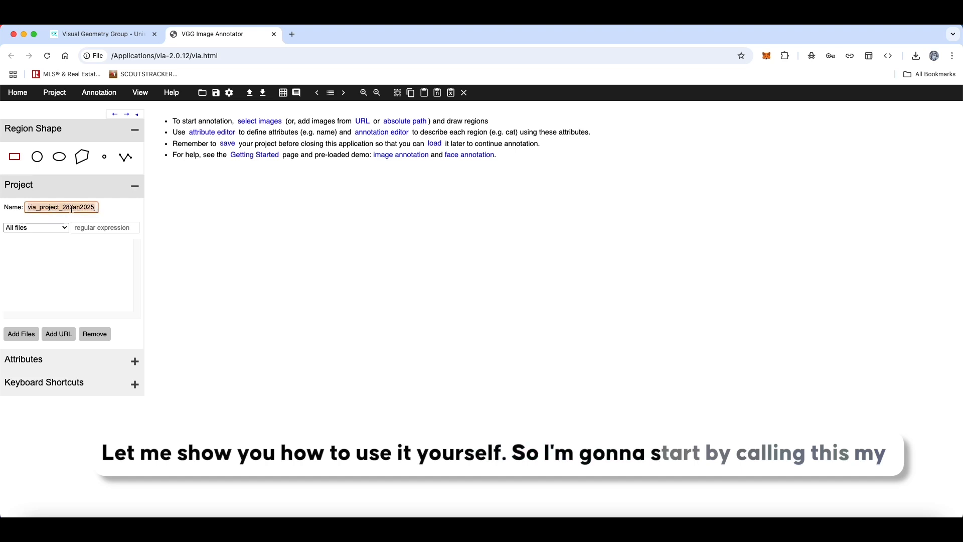
{"action": "type", "text": "YT_"}
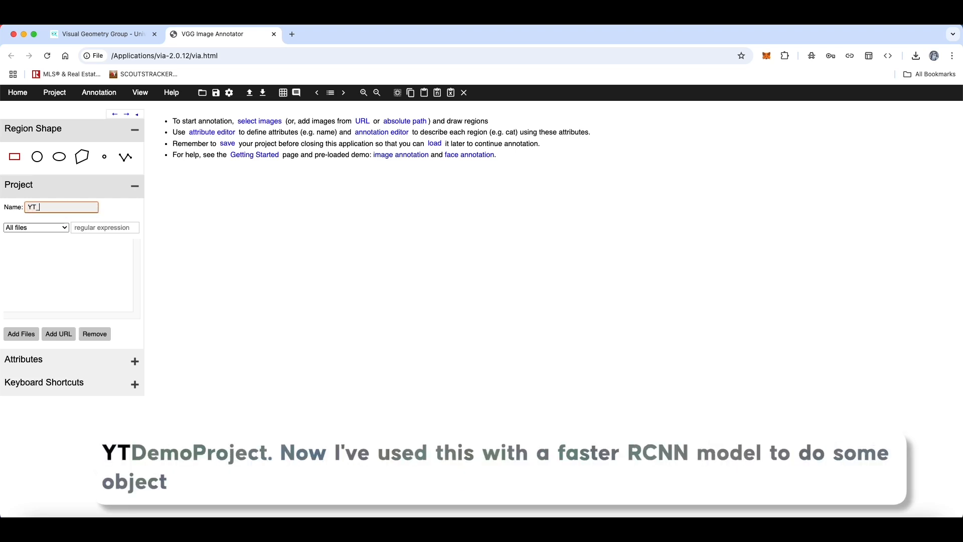
{"action": "type", "text": "DEMO_C"}
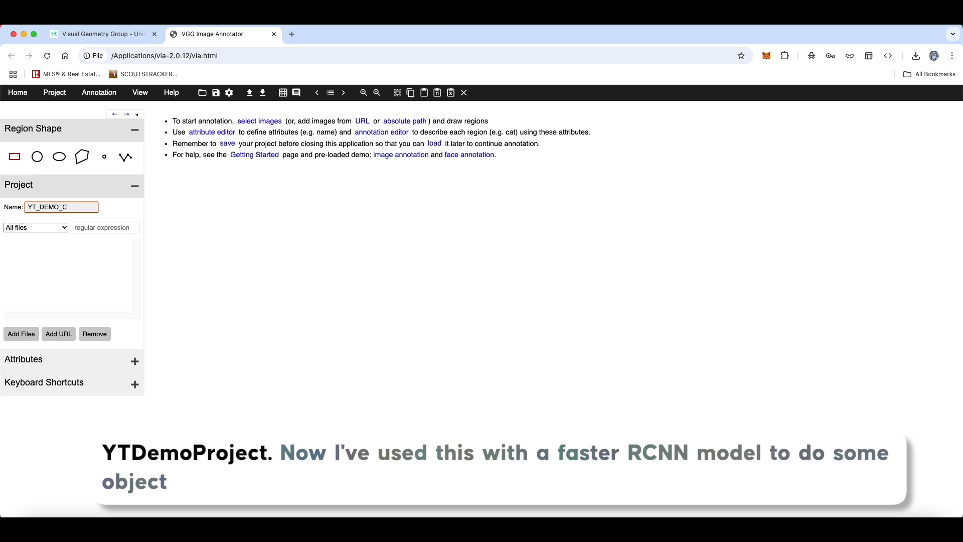
{"action": "key", "text": "BackSpace"}
{"action": "type", "text": "PROJECT"}
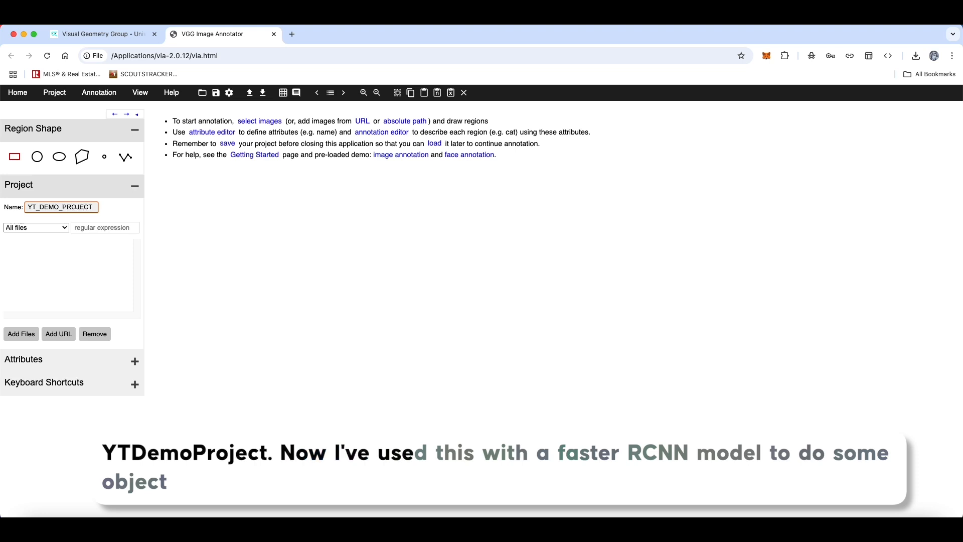
{"action": "left_click", "coordinate": [269, 208]}
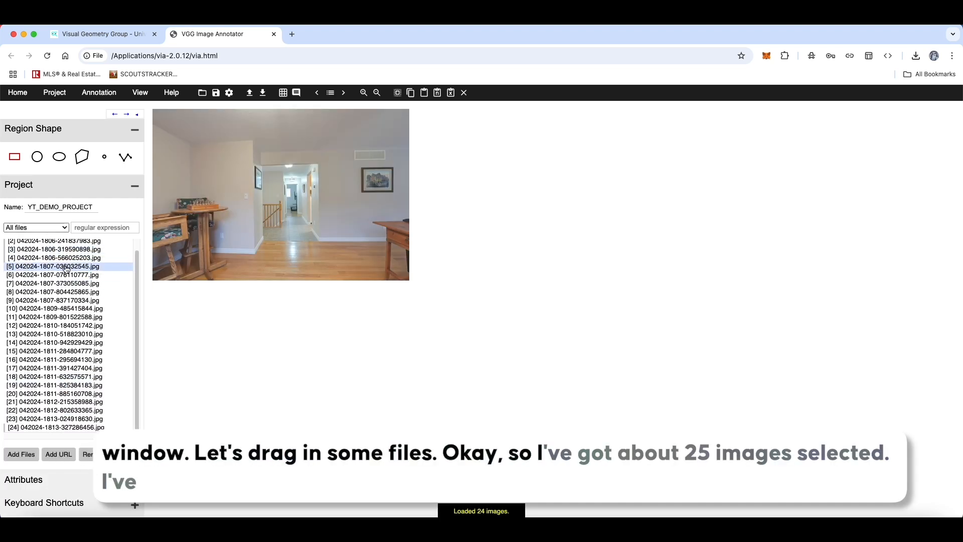
{"action": "scroll", "coordinate": [35, 413], "scroll_direction": "down", "scroll_amount": 1}
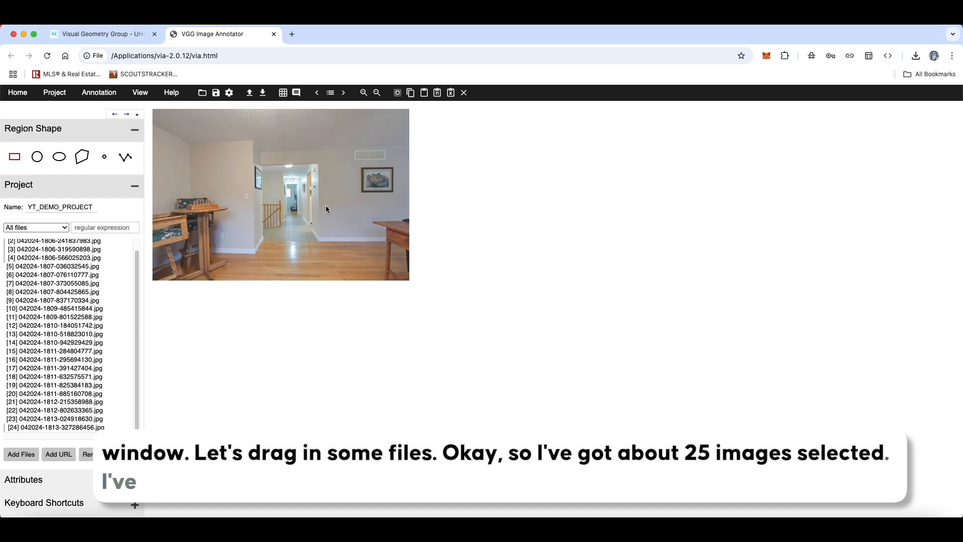
{"action": "left_click_drag", "start_coordinate": [255, 157], "coordinate": [266, 182]}
{"action": "left_click_drag", "start_coordinate": [285, 219], "coordinate": [310, 243]}
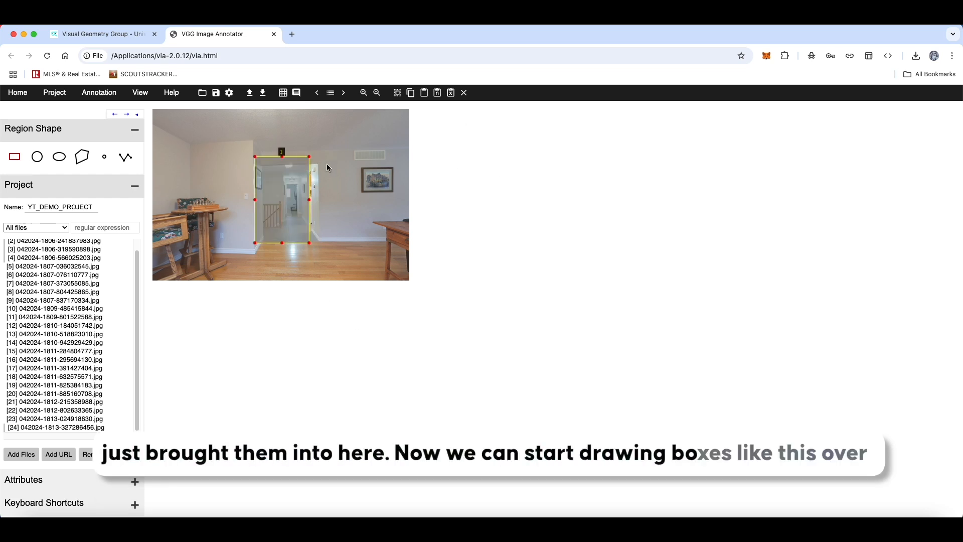
{"action": "left_click", "coordinate": [327, 266]}
{"action": "left_click", "coordinate": [291, 211]}
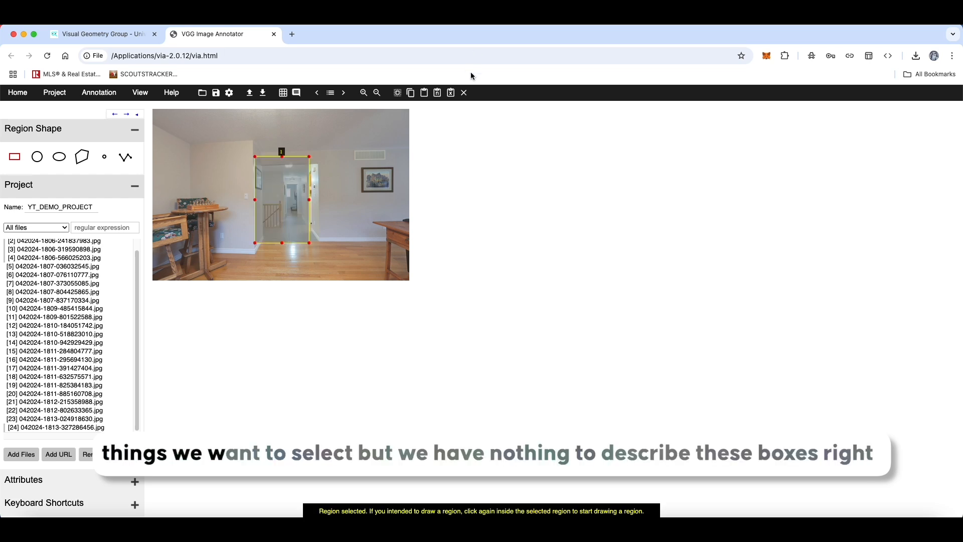
{"action": "left_click", "coordinate": [465, 93]}
Step: Draw a rectangular region around the whole hallway opening in the displayed room photo
{"action": "left_click_drag", "start_coordinate": [256, 160], "coordinate": [325, 245]}
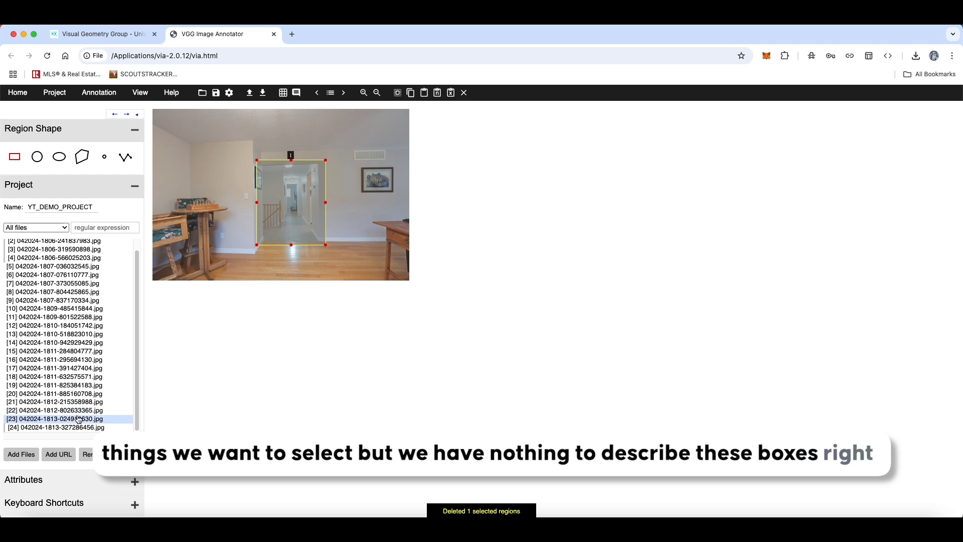
Step: Add a new region attribute named quality
{"action": "left_click", "coordinate": [24, 480]}
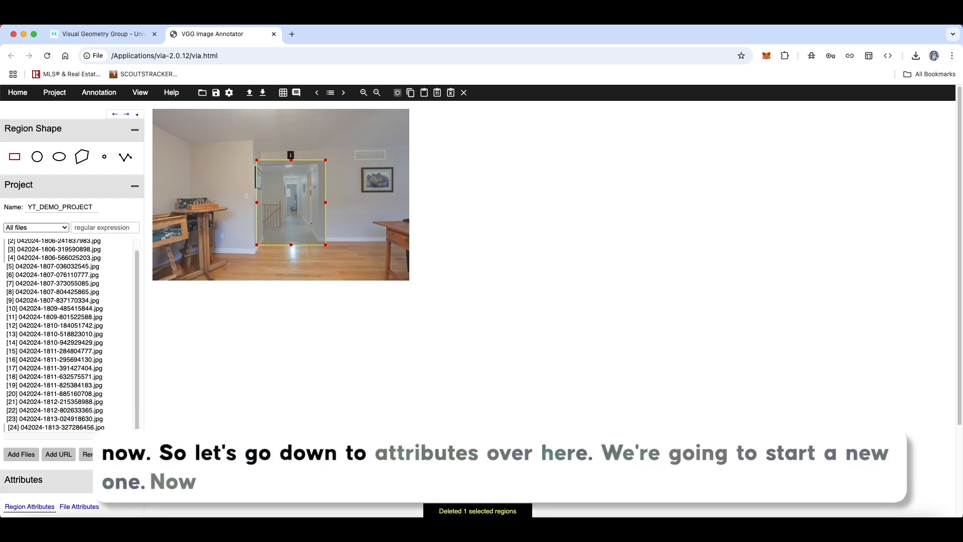
{"action": "scroll", "coordinate": [34, 429], "scroll_direction": "down", "scroll_amount": 3}
{"action": "left_click", "coordinate": [30, 414]}
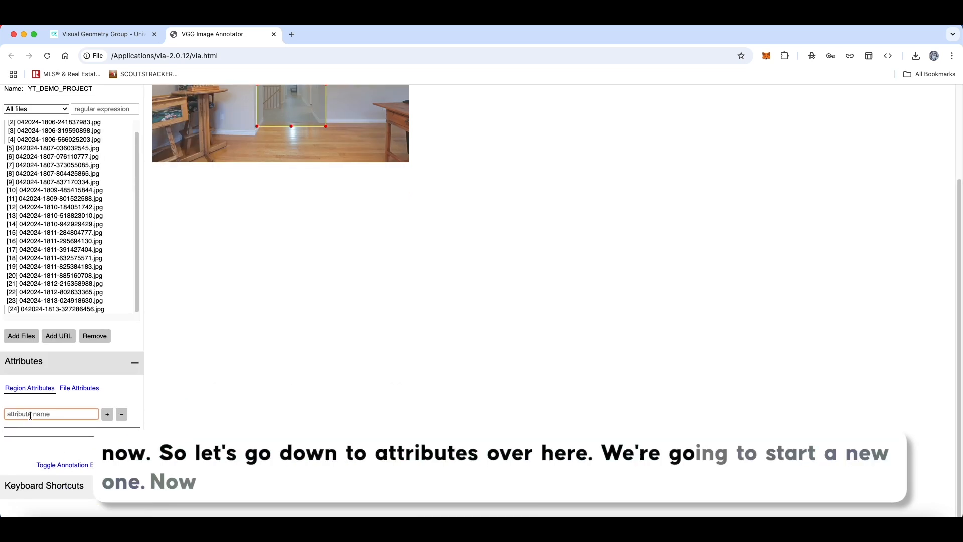
{"action": "type", "text": "quality"}
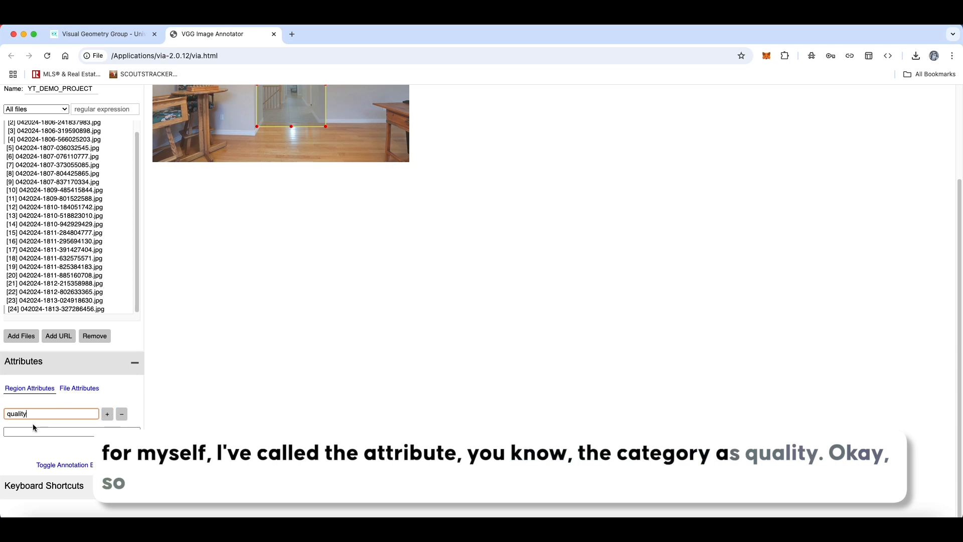
{"action": "left_click", "coordinate": [107, 414]}
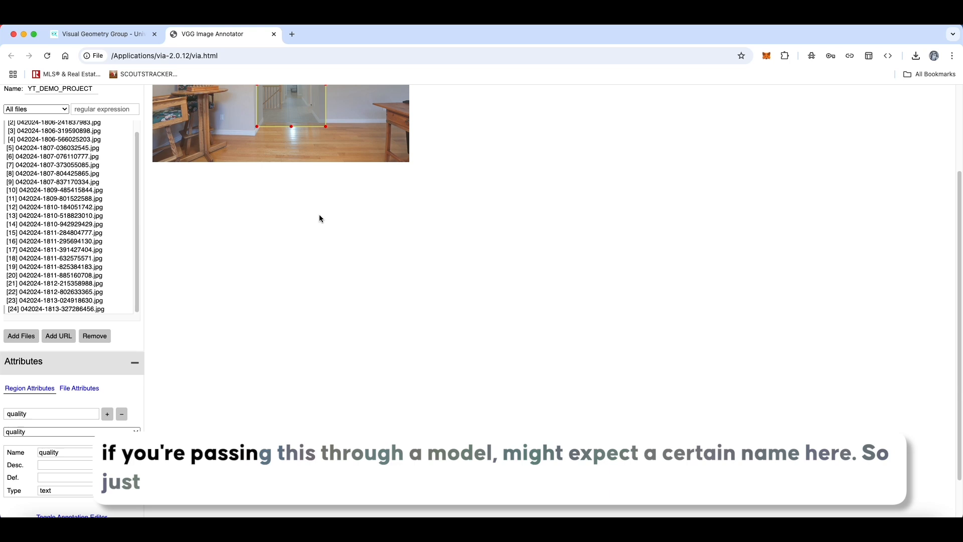
Step: Change the quality attribute's type to dropdown
{"action": "scroll", "coordinate": [318, 217], "scroll_direction": "up", "scroll_amount": 3}
{"action": "scroll", "coordinate": [60, 401], "scroll_direction": "down", "scroll_amount": 3}
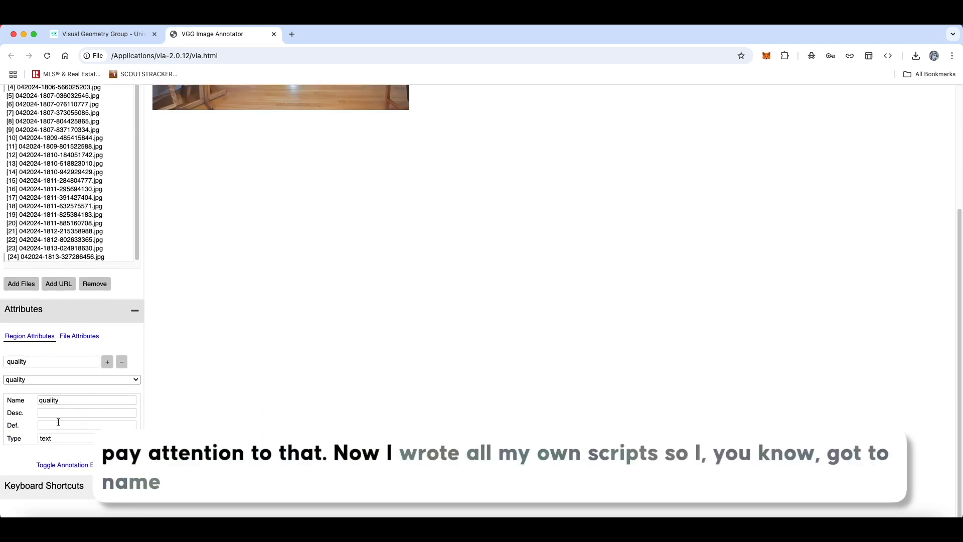
{"action": "left_click", "coordinate": [67, 399]}
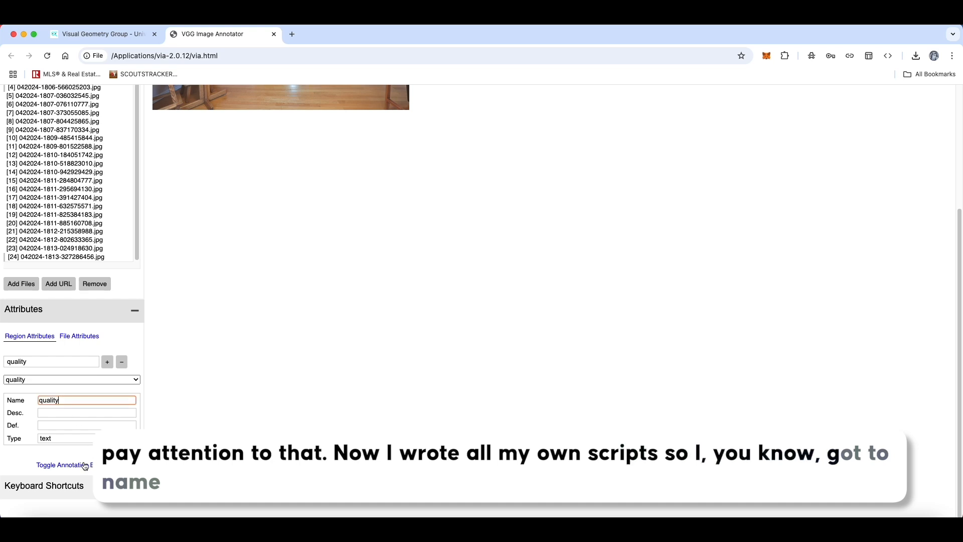
{"action": "left_click", "coordinate": [66, 439]}
{"action": "key", "text": "Down"}
{"action": "key", "text": "Down"}
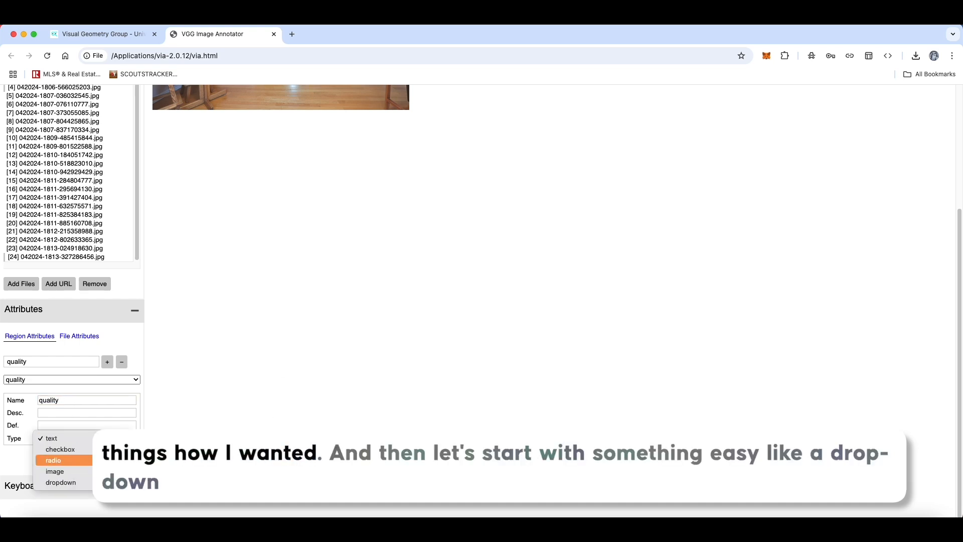
{"action": "left_click", "coordinate": [66, 482]}
{"action": "left_click", "coordinate": [81, 411]}
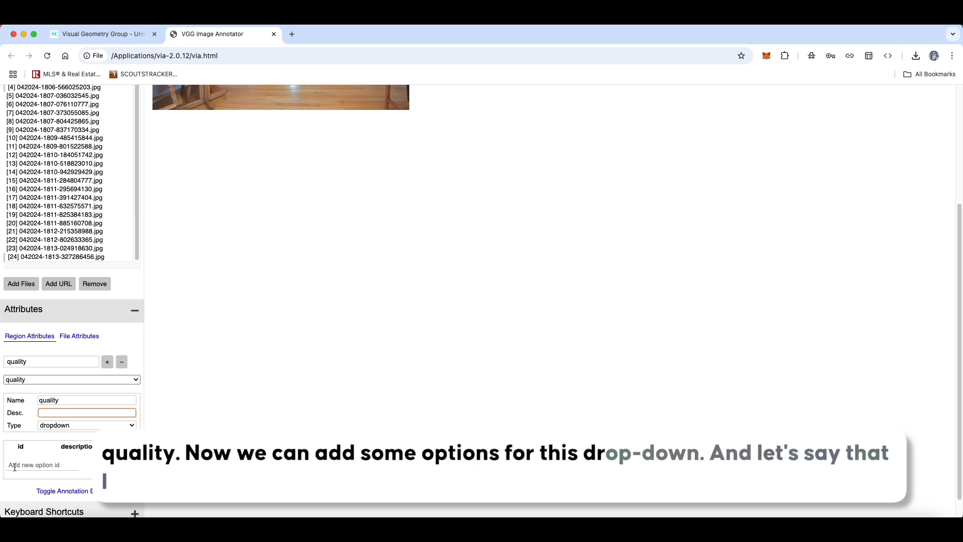
Step: Add Hallway as an option of the quality dropdown attribute
{"action": "scroll", "coordinate": [296, 186], "scroll_direction": "up", "scroll_amount": 5}
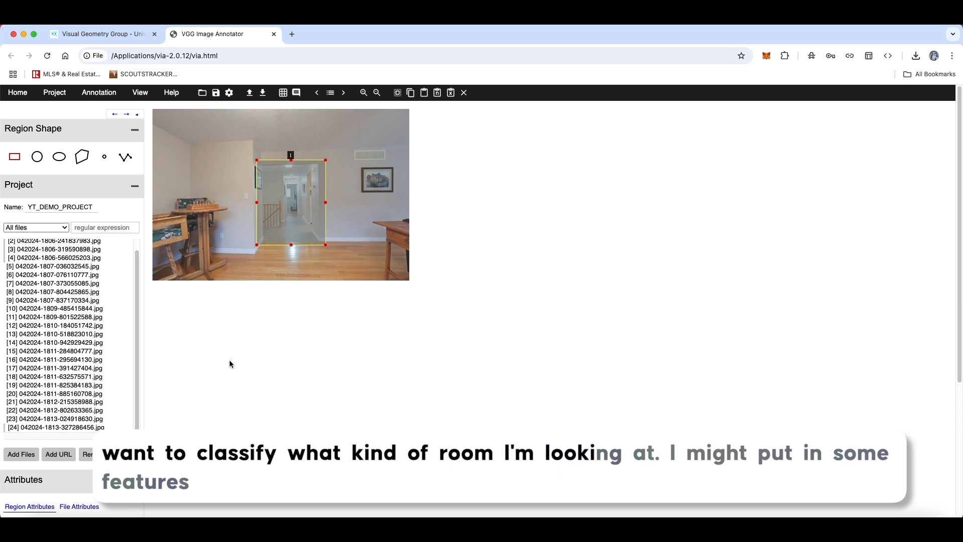
{"action": "scroll", "coordinate": [231, 364], "scroll_direction": "down", "scroll_amount": 4}
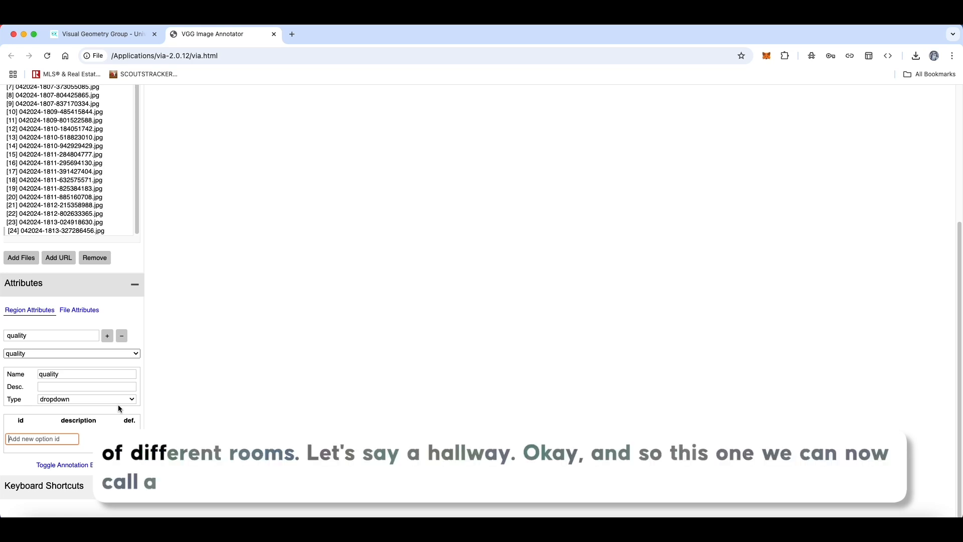
{"action": "type", "text": "Hallway"}
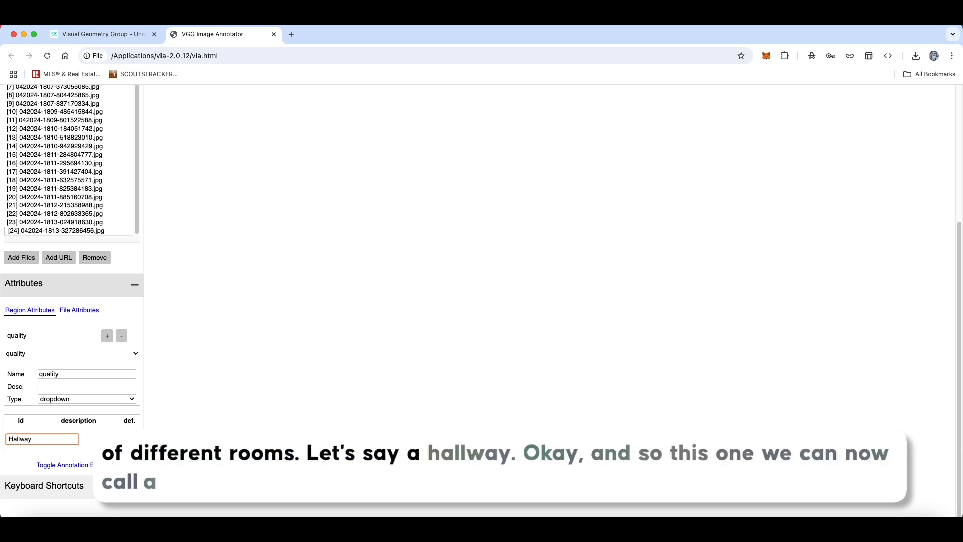
{"action": "key", "text": "Return"}
Step: Assign the quality value Hallway to the region drawn around the hallway opening
{"action": "scroll", "coordinate": [301, 216], "scroll_direction": "up", "scroll_amount": 5}
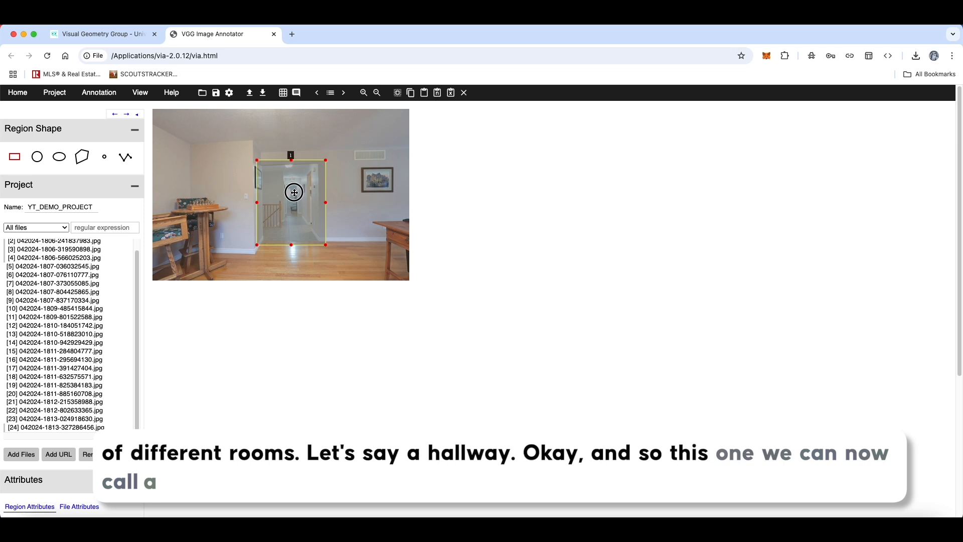
{"action": "left_click", "coordinate": [294, 193]}
{"action": "left_click", "coordinate": [357, 269]}
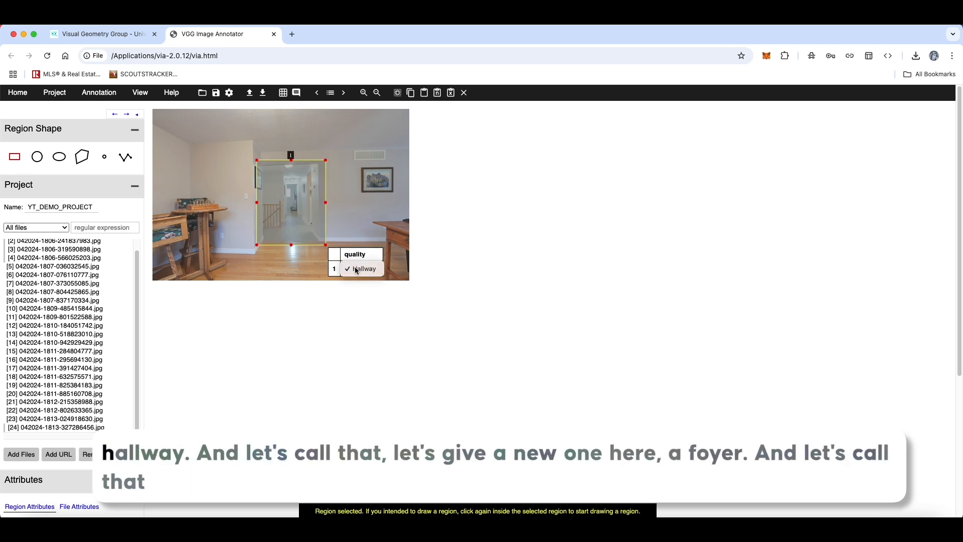
{"action": "left_click", "coordinate": [357, 270]}
Step: Draw a rectangular region around the foyer opening in the second photo and add Foyer as a quality option
{"action": "key", "text": "Right"}
{"action": "left_click_drag", "start_coordinate": [222, 135], "coordinate": [286, 215]}
{"action": "scroll", "coordinate": [40, 482], "scroll_direction": "down", "scroll_amount": 5}
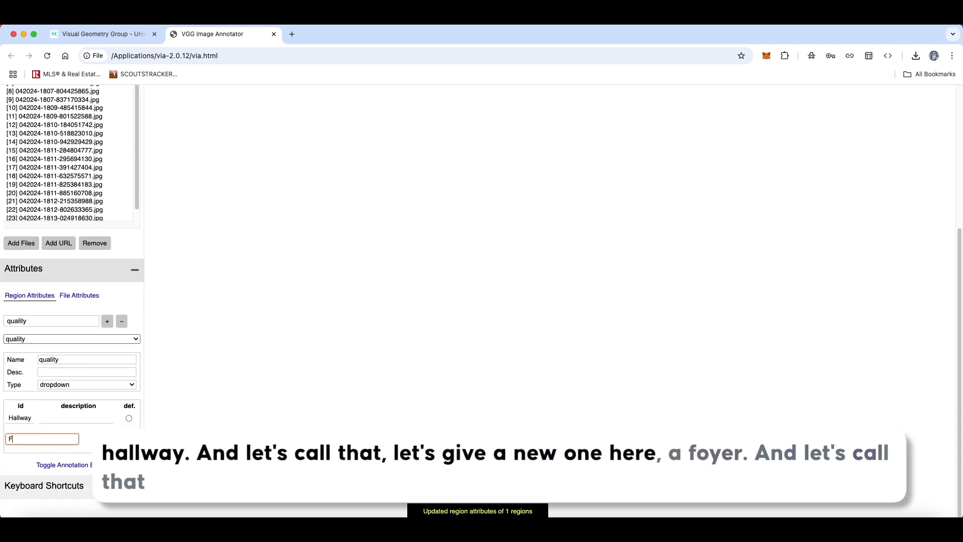
{"action": "key", "text": "Return"}
{"action": "scroll", "coordinate": [396, 116], "scroll_direction": "up", "scroll_amount": 5}
Step: Draw a rectangular region around the stairwell in the second photo and label it with a new quality option named Stairwell
{"action": "left_click_drag", "start_coordinate": [258, 206], "coordinate": [344, 272]}
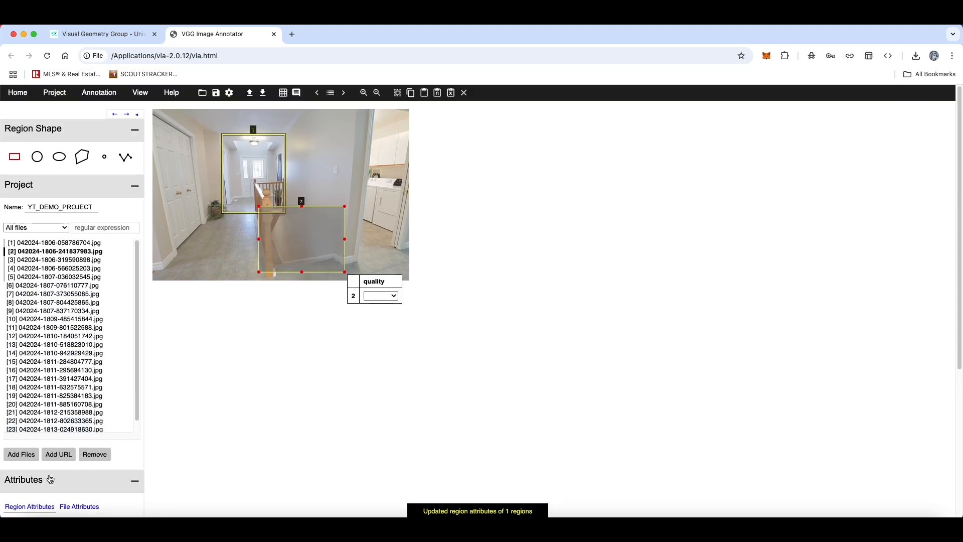
{"action": "scroll", "coordinate": [46, 451], "scroll_direction": "down", "scroll_amount": 5}
{"action": "type", "text": "Stairwell"}
{"action": "key", "text": "Return"}
{"action": "scroll", "coordinate": [253, 241], "scroll_direction": "up", "scroll_amount": 5}
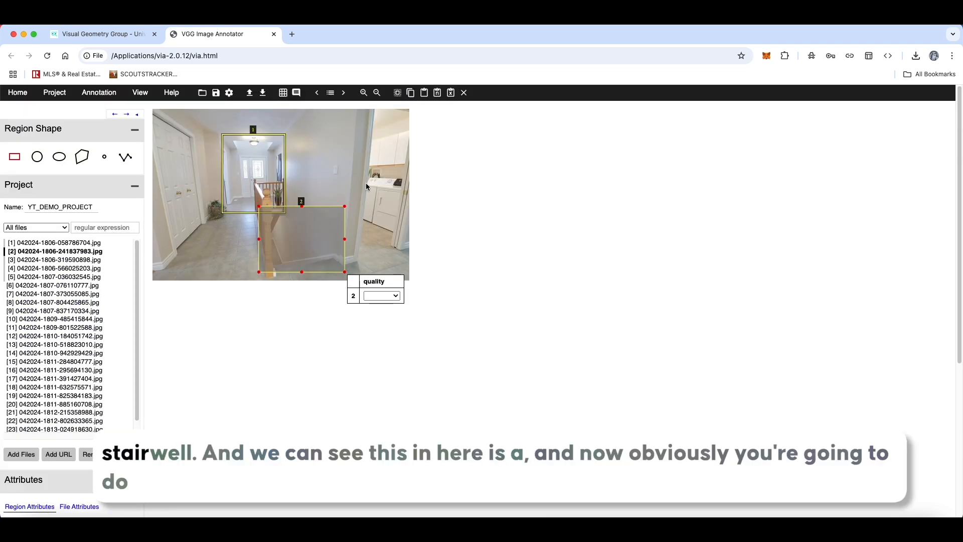
{"action": "left_click", "coordinate": [388, 299]}
{"action": "left_click", "coordinate": [380, 317]}
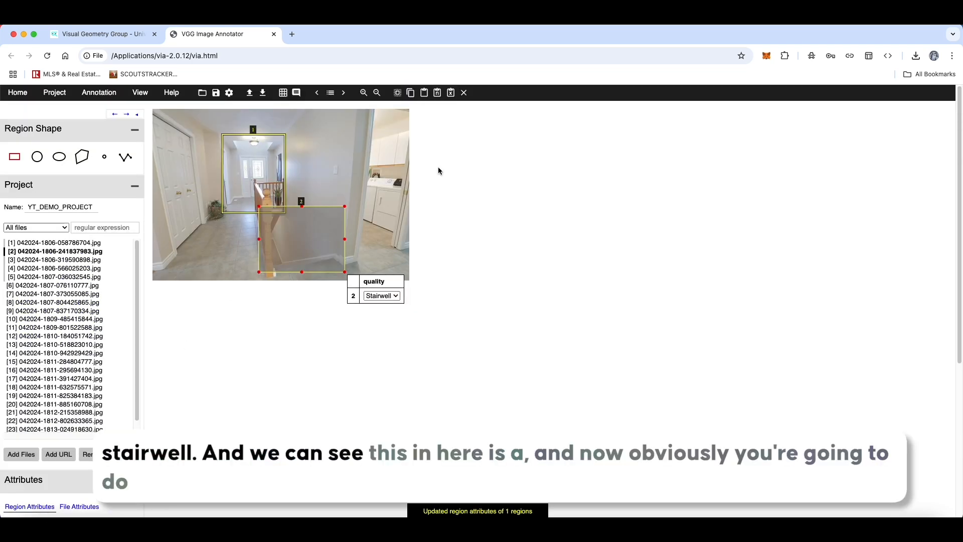
Step: Draw a rectangular region around the laundry room doorway and label it with a new quality option named Laundry
{"action": "mouse_move", "coordinate": [347, 129]}
{"action": "left_mouse_down"}
{"action": "mouse_move", "coordinate": [396, 204]}
{"action": "mouse_move", "coordinate": [406, 263]}
{"action": "left_mouse_up"}
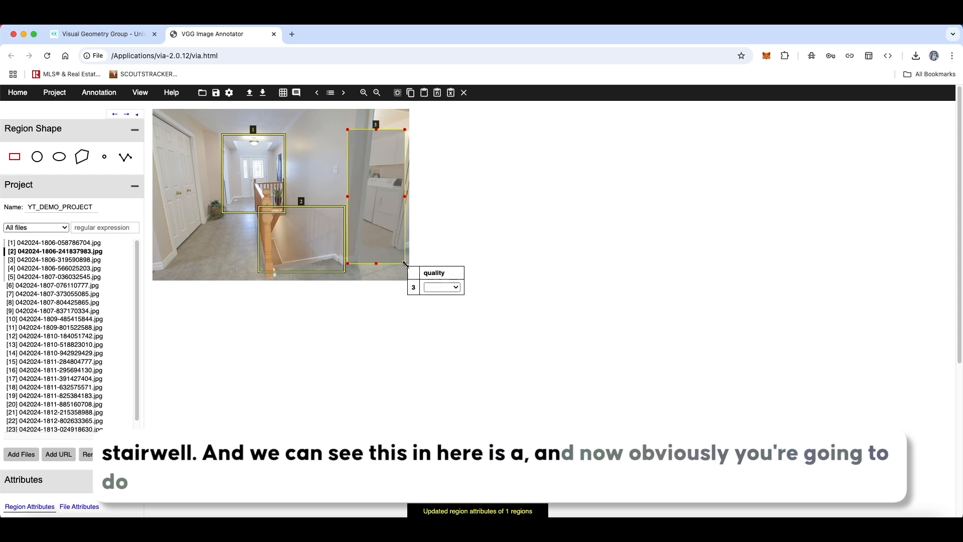
{"action": "scroll", "coordinate": [463, 291], "scroll_direction": "down", "scroll_amount": 5}
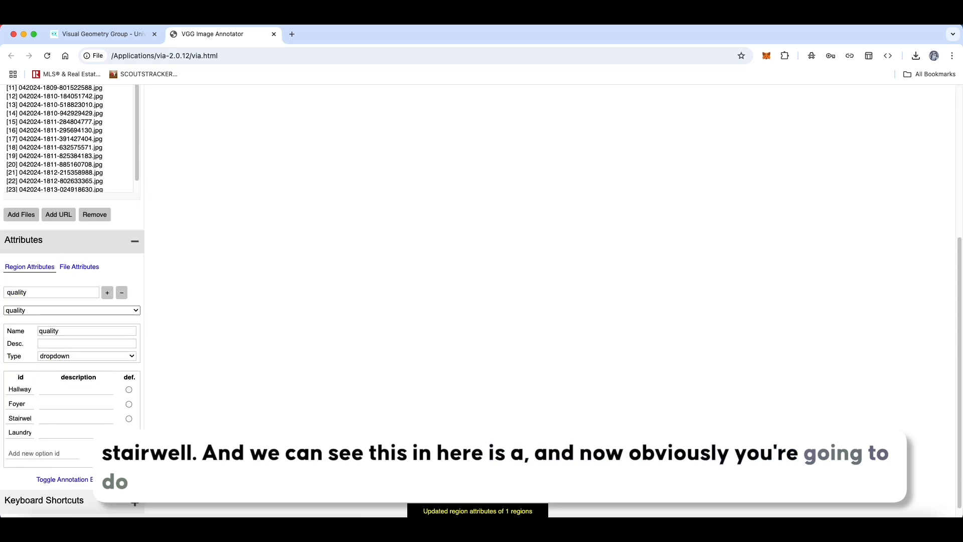
{"action": "scroll", "coordinate": [190, 303], "scroll_direction": "up", "scroll_amount": 5}
{"action": "left_click", "coordinate": [442, 288]}
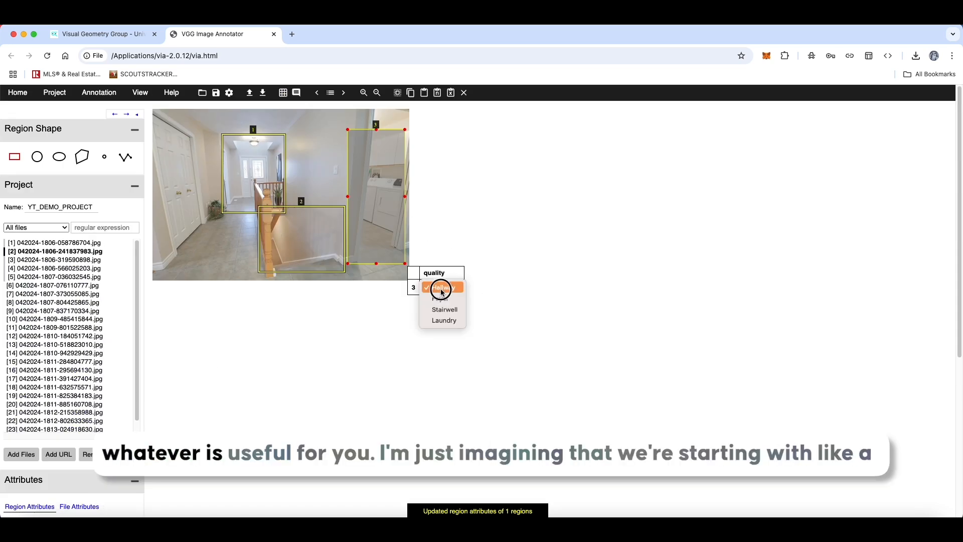
{"action": "left_click", "coordinate": [445, 321]}
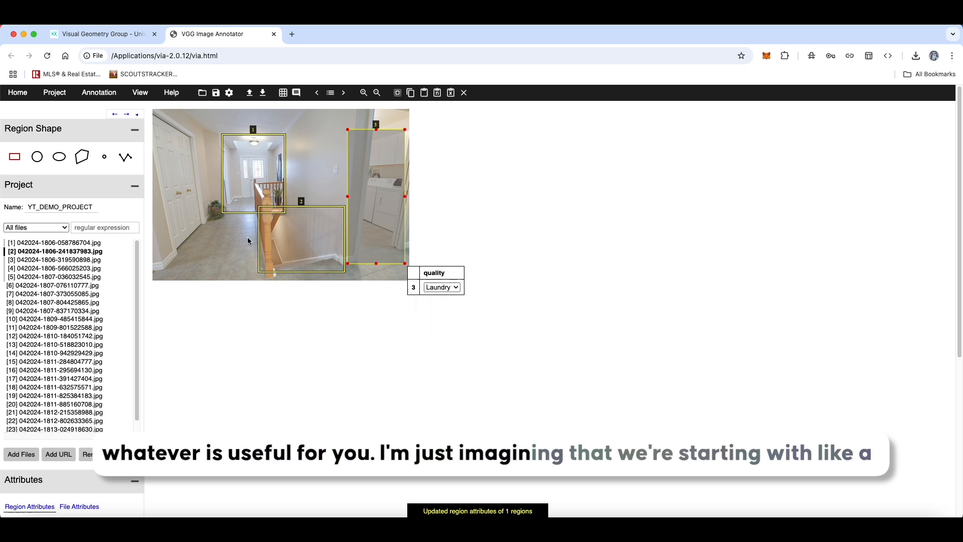
{"action": "left_click", "coordinate": [189, 196]}
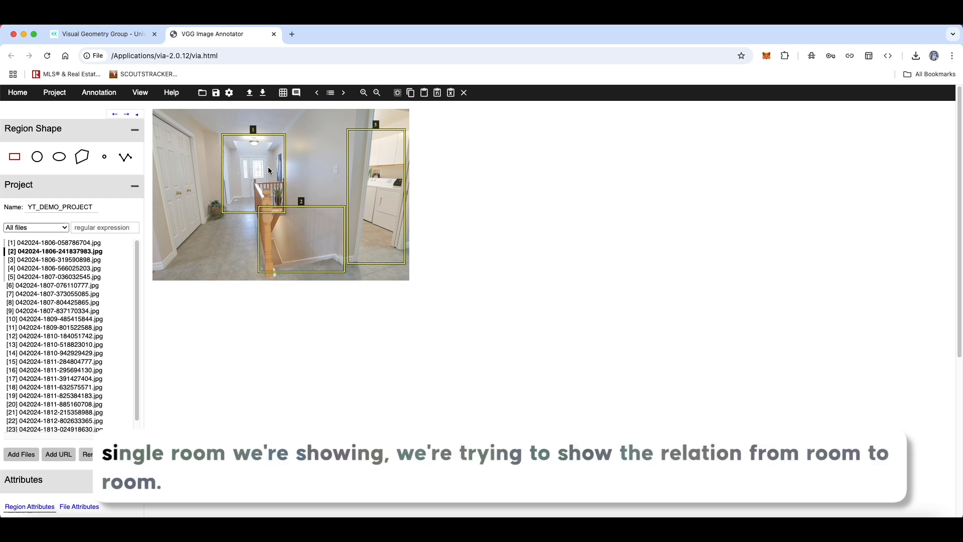
Step: Draw a rectangular region around the corridor in the third photo and assign it the quality value Hallway
{"action": "left_click", "coordinate": [344, 97]}
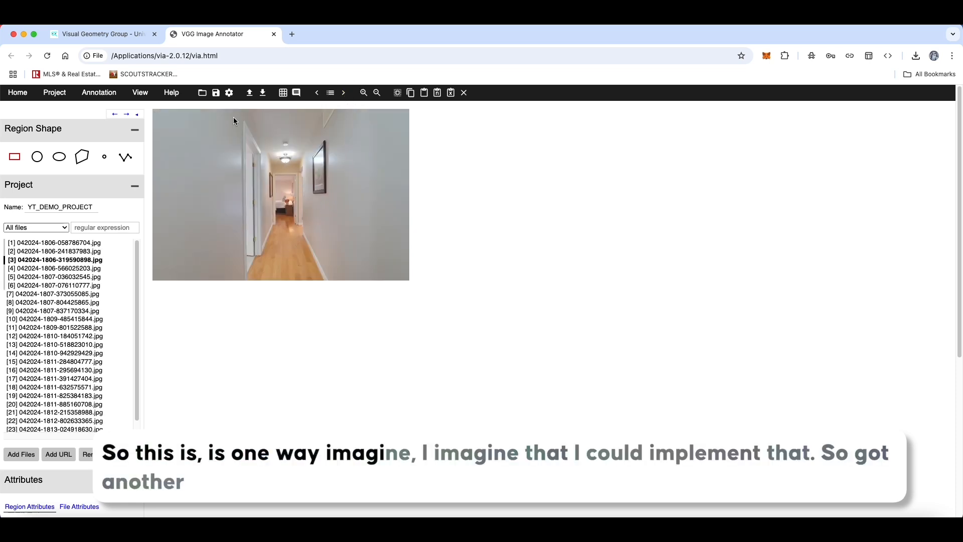
{"action": "left_click_drag", "start_coordinate": [234, 115], "coordinate": [336, 277]}
{"action": "left_click", "coordinate": [376, 300]}
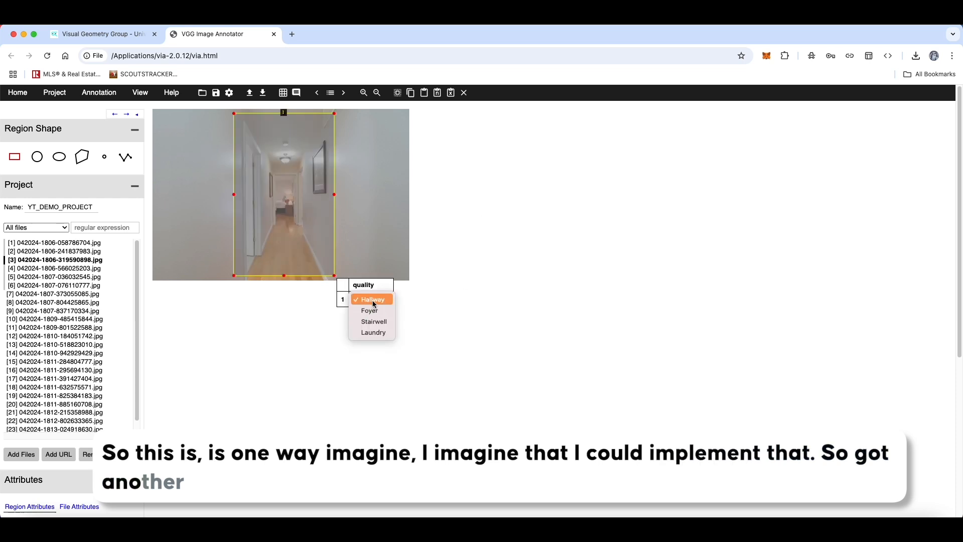
Step: Draw a rectangular region over the walk-in closet in the fourth photo and add Closet as a quality option
{"action": "key", "text": "Right"}
{"action": "left_click_drag", "start_coordinate": [194, 110], "coordinate": [401, 276]}
{"action": "scroll", "coordinate": [73, 432], "scroll_direction": "down", "scroll_amount": 1}
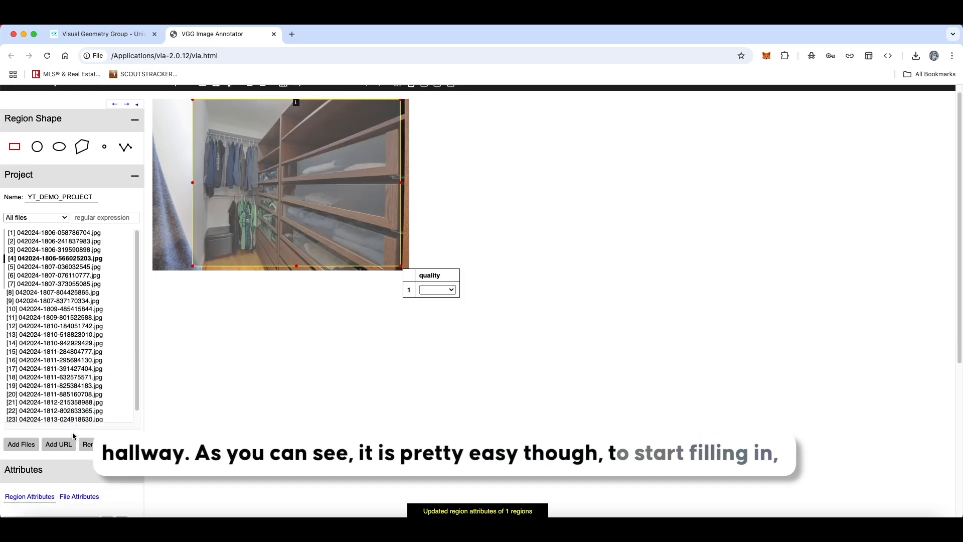
{"action": "scroll", "coordinate": [73, 432], "scroll_direction": "down", "scroll_amount": 5}
{"action": "left_click", "coordinate": [72, 438]}
{"action": "type", "text": "Cla"}
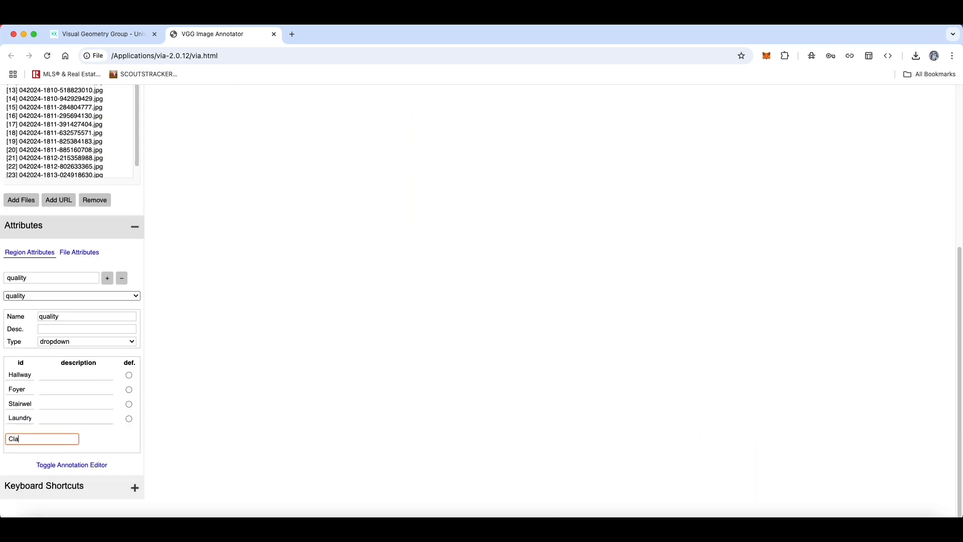
{"action": "type", "text": "ssify"}
{"action": "key", "text": "BackSpace"}
{"action": "key", "text": "BackSpace"}
{"action": "key", "text": "BackSpace"}
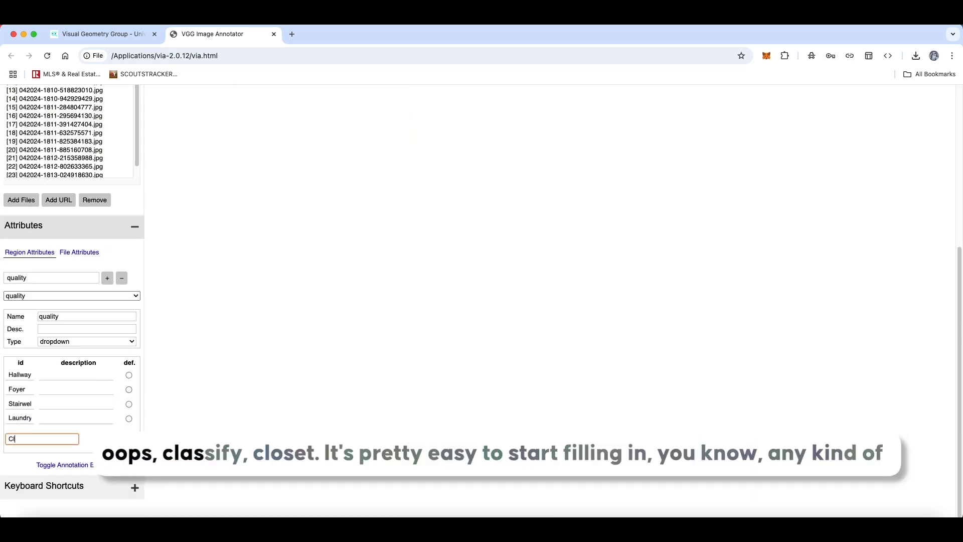
{"action": "key", "text": "Return"}
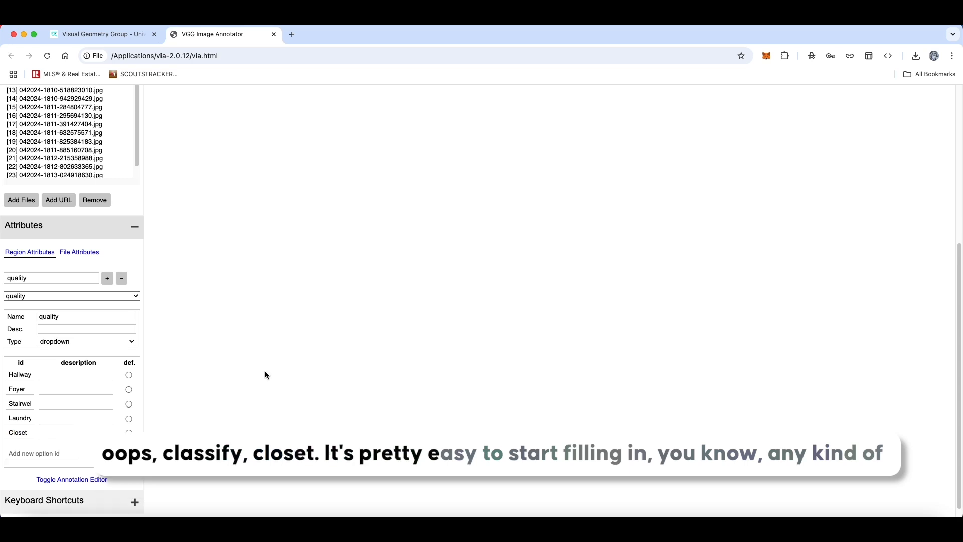
Step: Assign the quality value Closet to the region drawn over the walk-in closet
{"action": "scroll", "coordinate": [404, 213], "scroll_direction": "up", "scroll_amount": 10}
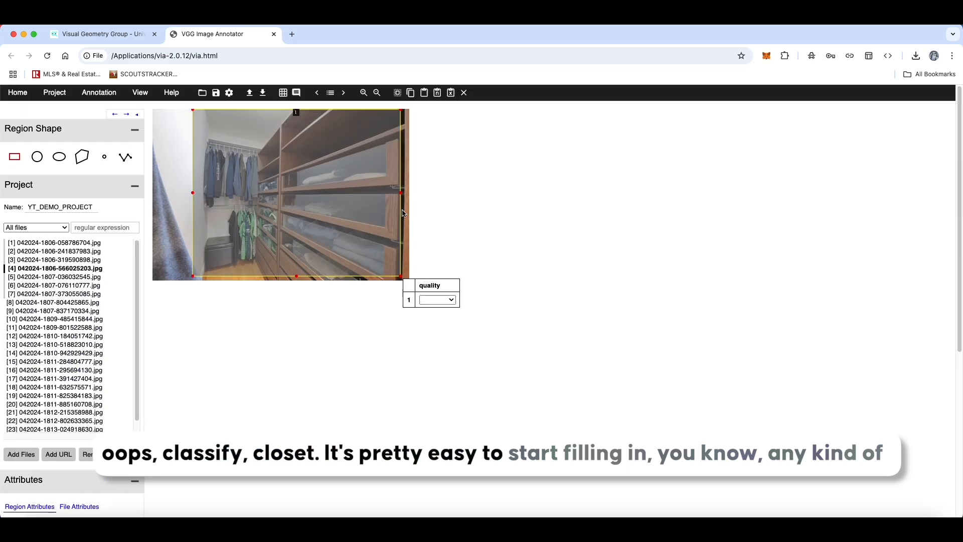
{"action": "left_click", "coordinate": [430, 300]}
{"action": "left_click", "coordinate": [436, 344]}
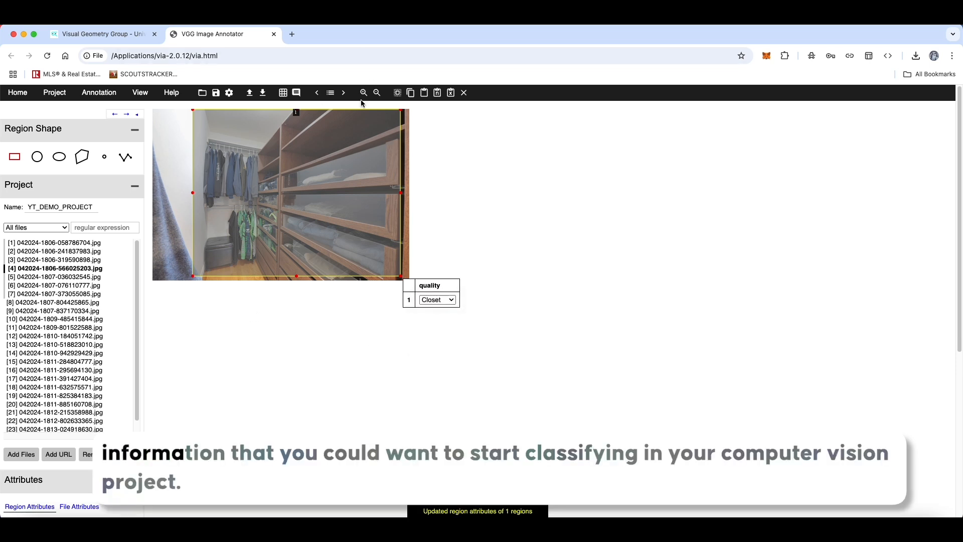
Step: Draw a rectangular region around the stair railing in the fifth photo and assign it a quality value
{"action": "left_click", "coordinate": [342, 92]}
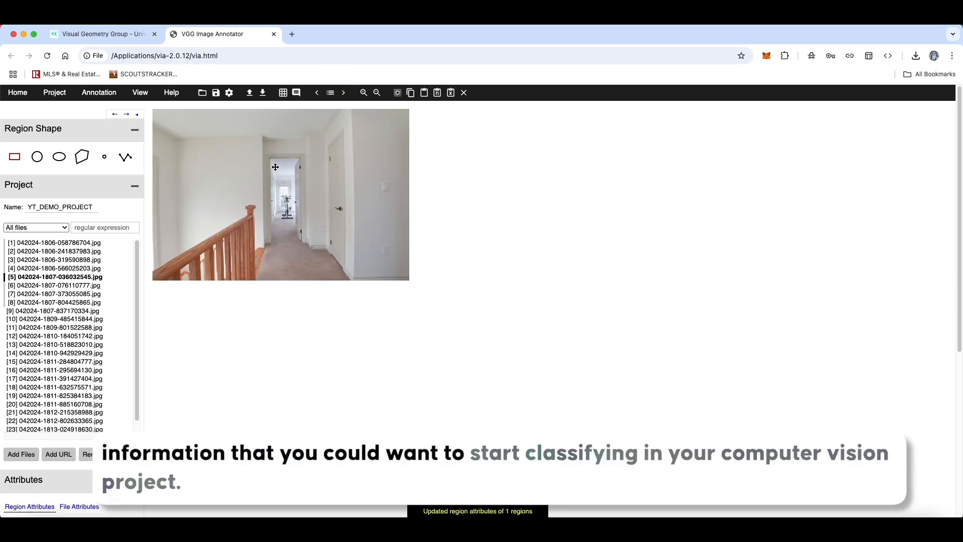
{"action": "left_click_drag", "start_coordinate": [259, 193], "coordinate": [154, 279]}
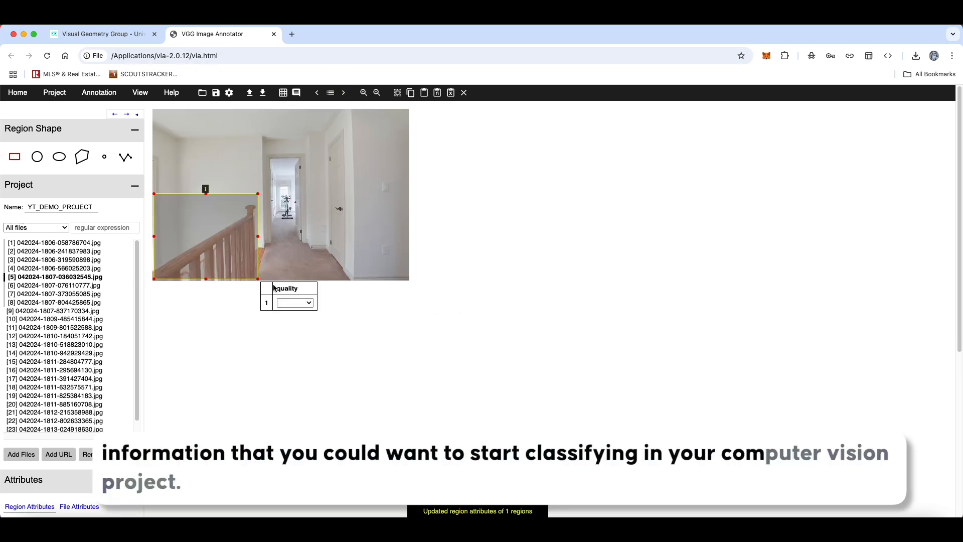
{"action": "left_click", "coordinate": [301, 303]}
{"action": "left_click", "coordinate": [297, 335]}
Step: Draw a second region around the hallway and doors beside the railing in the fifth photo and assign its quality value
{"action": "left_click_drag", "start_coordinate": [254, 115], "coordinate": [407, 279]}
{"action": "left_click", "coordinate": [444, 302]}
{"action": "left_click", "coordinate": [445, 324]}
Step: Draw a region covering nearly the whole garage in the sixth photo and add Garage as a quality option
{"action": "left_click", "coordinate": [343, 93]}
{"action": "left_click_drag", "start_coordinate": [157, 115], "coordinate": [407, 279]}
{"action": "scroll", "coordinate": [48, 419], "scroll_direction": "down", "scroll_amount": 6}
{"action": "left_click", "coordinate": [16, 440]}
{"action": "type", "text": "Garage"}
{"action": "left_click", "coordinate": [215, 359]}
Step: Assign the quality value Garage to the region covering the garage in the sixth photo
{"action": "scroll", "coordinate": [216, 360], "scroll_direction": "up", "scroll_amount": 6}
{"action": "left_click", "coordinate": [443, 303]}
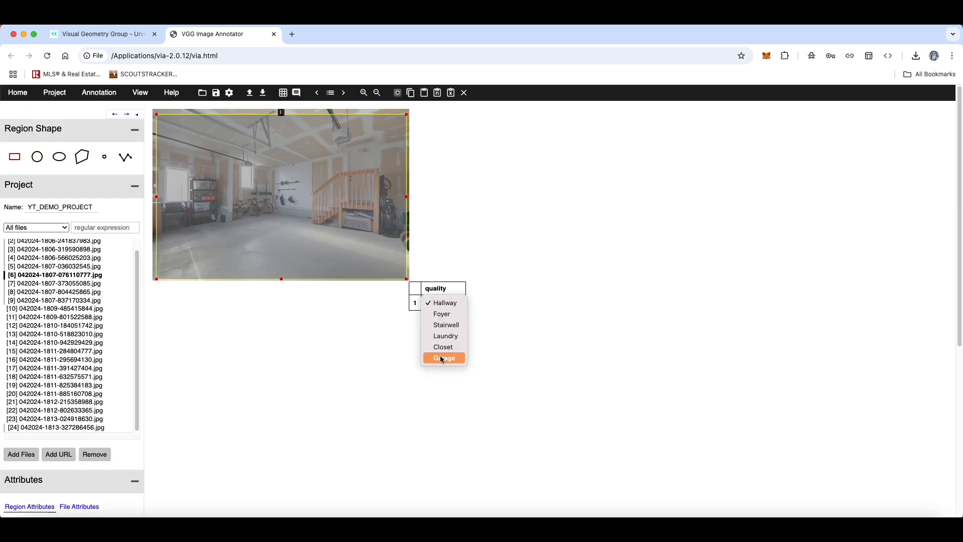
{"action": "left_click", "coordinate": [443, 357]}
{"action": "left_click", "coordinate": [363, 170]}
{"action": "left_click", "coordinate": [369, 180]}
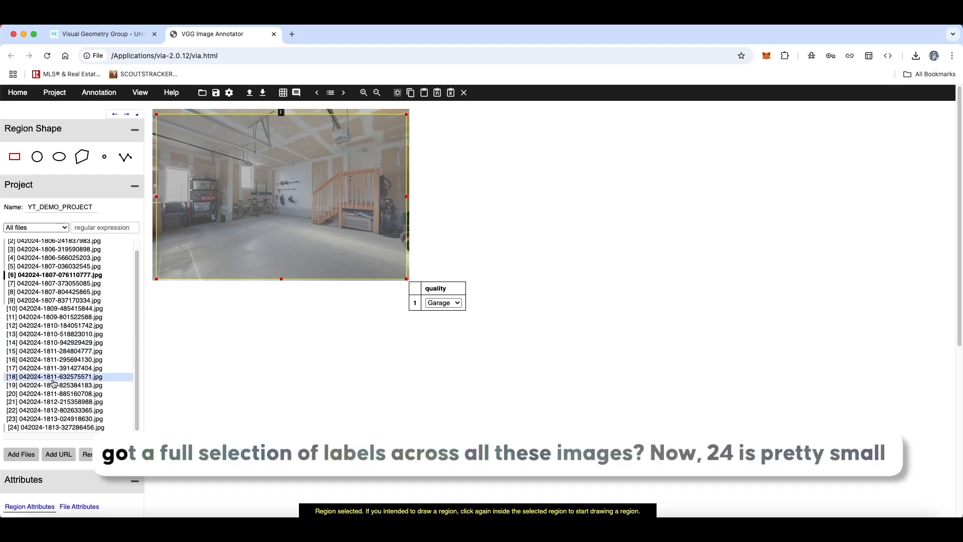
{"action": "left_click", "coordinate": [101, 377]}
{"action": "scroll", "coordinate": [97, 361], "scroll_direction": "down", "scroll_amount": 5}
{"action": "scroll", "coordinate": [96, 361], "scroll_direction": "down", "scroll_amount": 3}
{"action": "scroll", "coordinate": [80, 208], "scroll_direction": "up", "scroll_amount": 6}
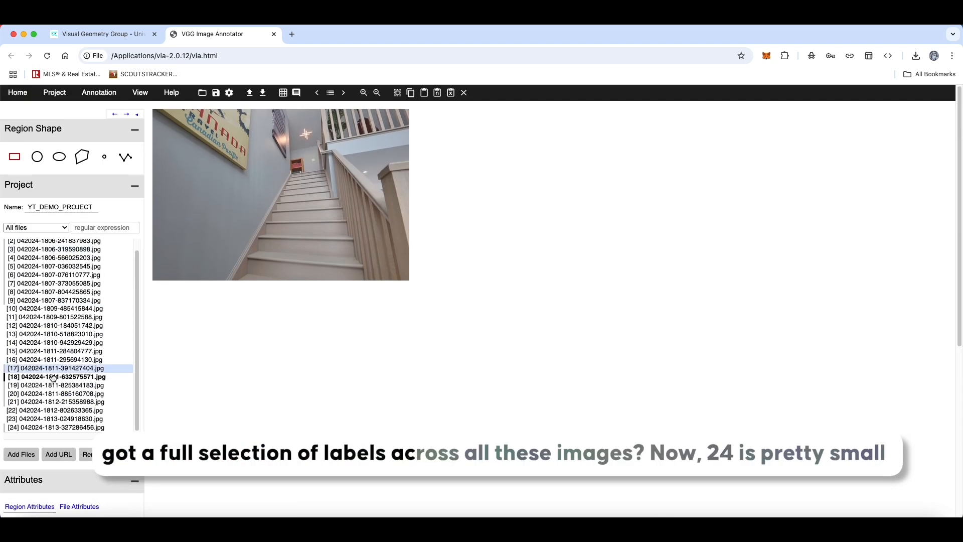
{"action": "scroll", "coordinate": [62, 406], "scroll_direction": "down", "scroll_amount": 5}
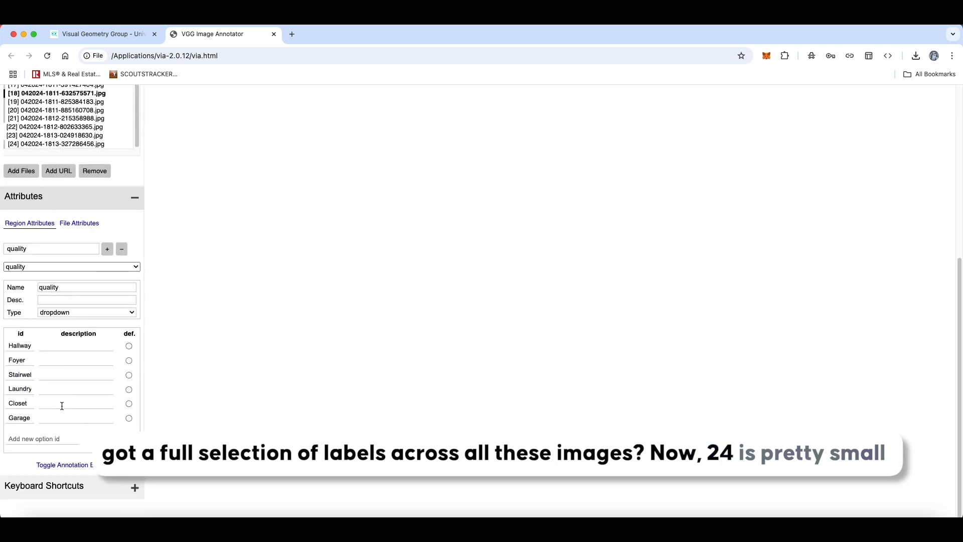
{"action": "scroll", "coordinate": [76, 251], "scroll_direction": "up", "scroll_amount": 5}
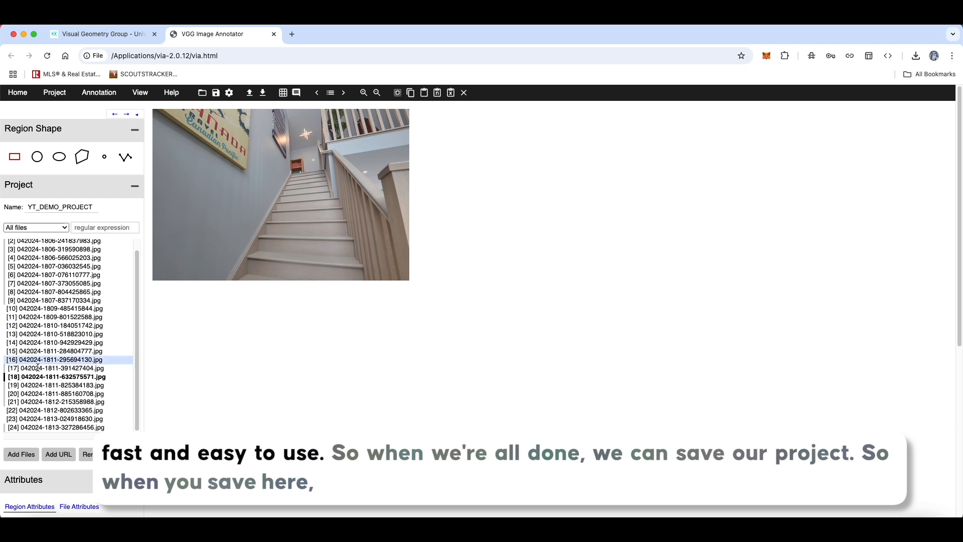
Step: Save the project as YT_DEMO_PROJECT, including the annotations, the region and file attributes, and the application settings
{"action": "left_click", "coordinate": [215, 93]}
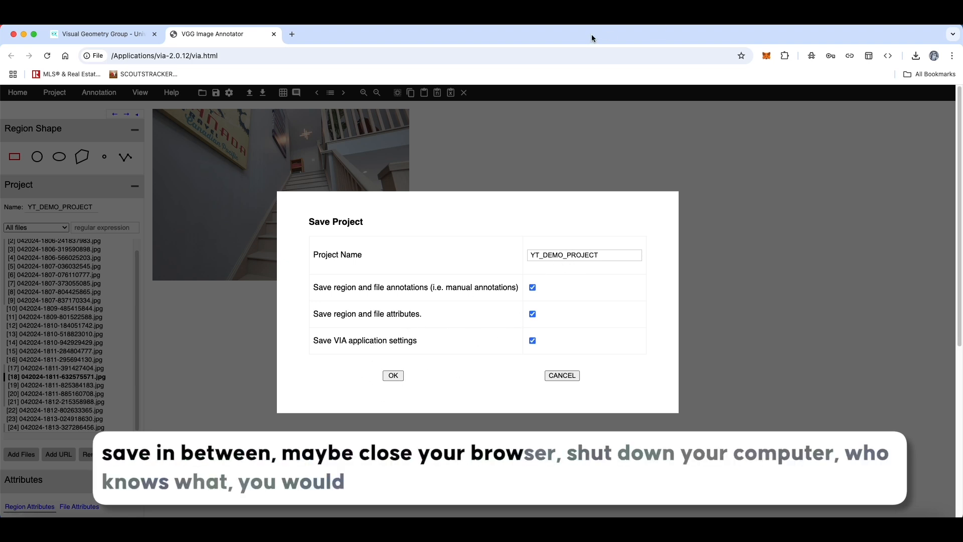
{"action": "left_click", "coordinate": [389, 377]}
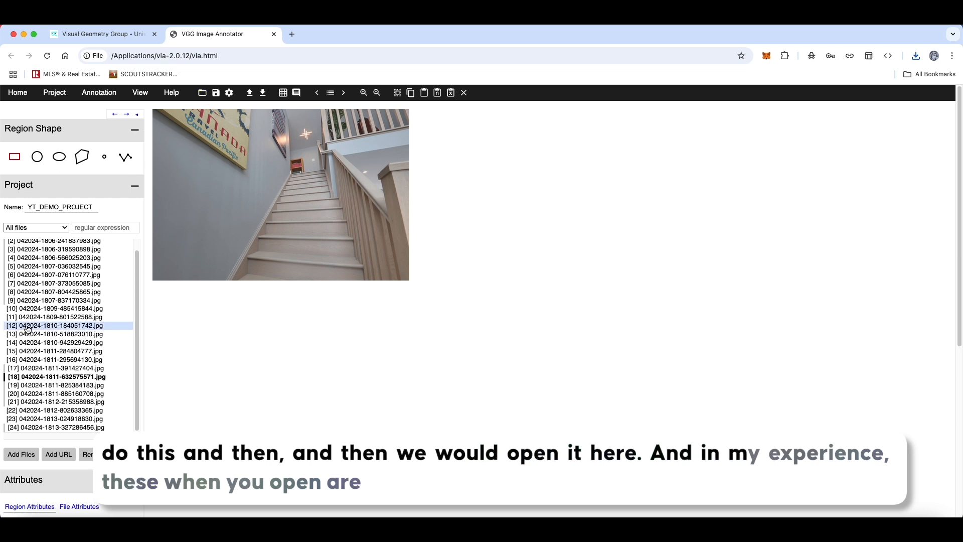
{"action": "left_click", "coordinate": [55, 300]}
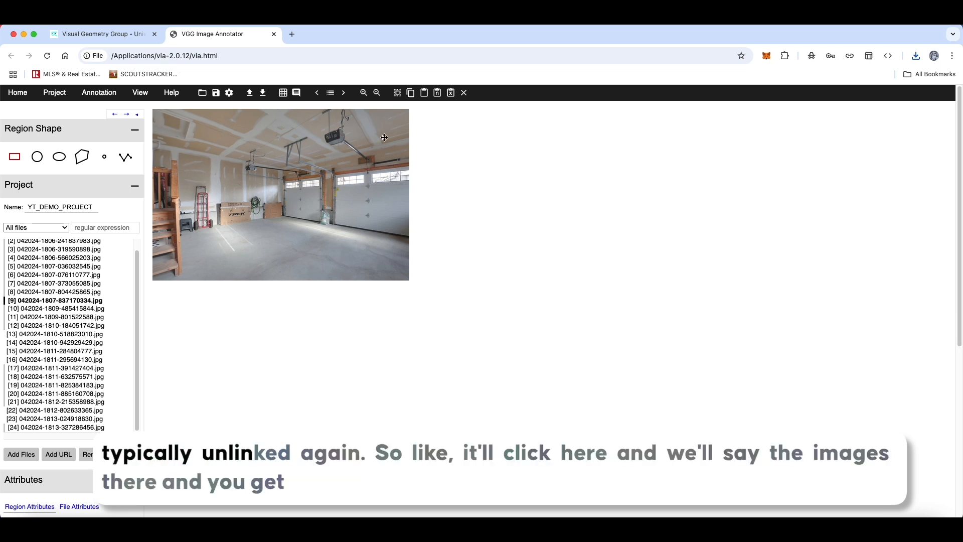
{"action": "left_click", "coordinate": [47, 328]}
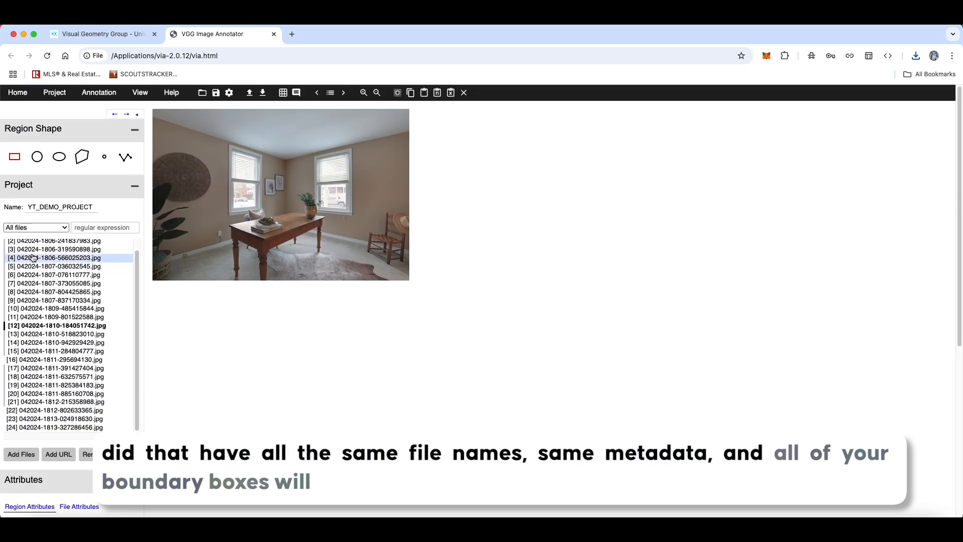
{"action": "left_click", "coordinate": [34, 249]}
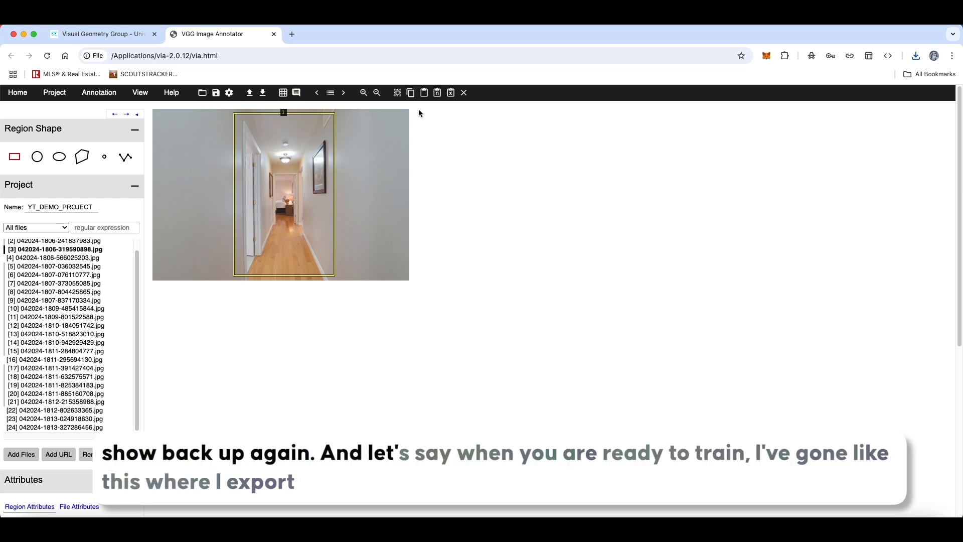
Step: Export the annotations as a CSV file and check which other project and annotation export options are available
{"action": "left_click", "coordinate": [266, 94]}
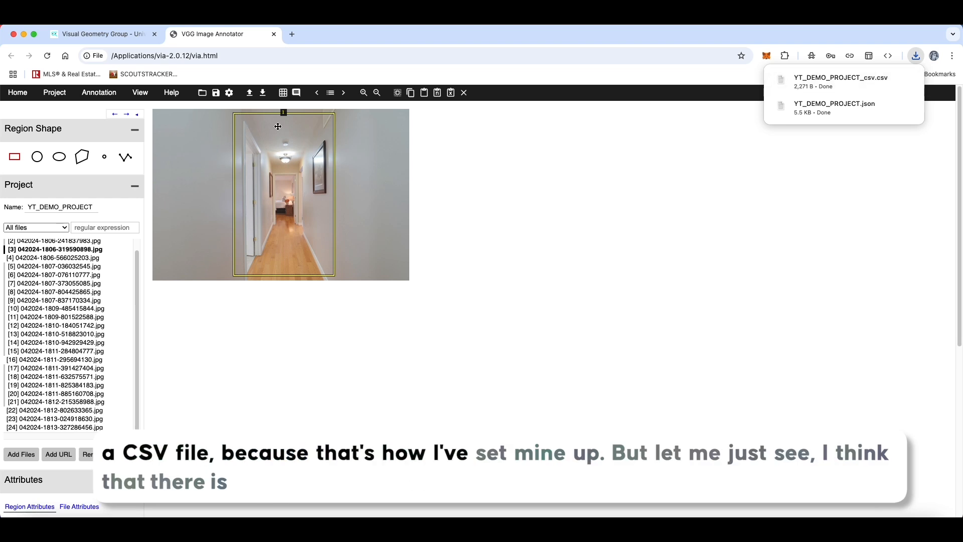
{"action": "mouse_move", "coordinate": [55, 93]}
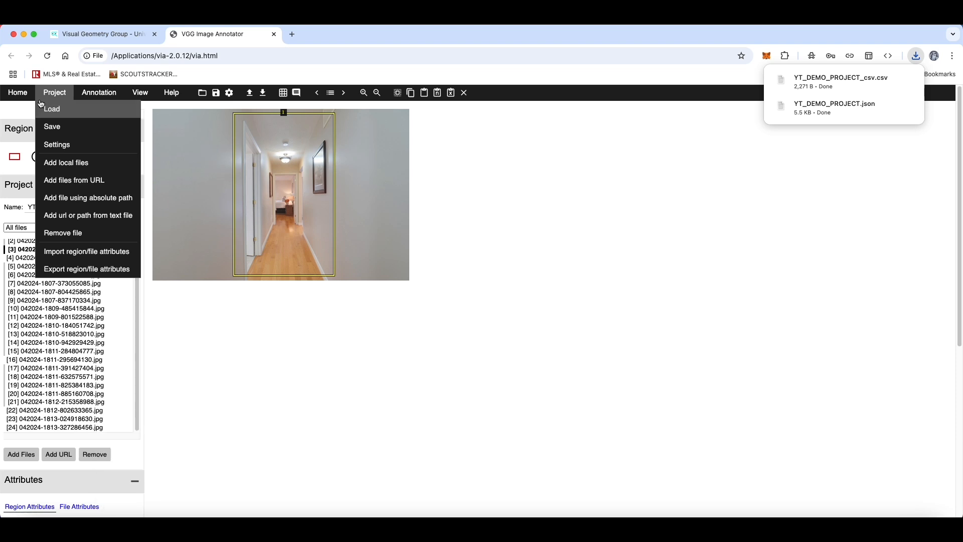
{"action": "mouse_move", "coordinate": [98, 93]}
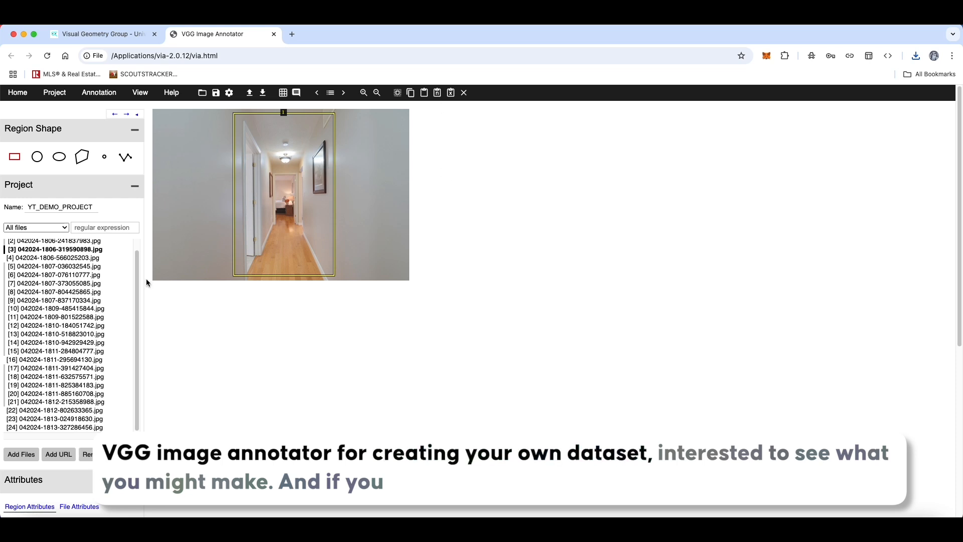
{"action": "left_click", "coordinate": [56, 326]}
{"action": "left_click", "coordinate": [61, 369]}
{"action": "left_click", "coordinate": [74, 393]}
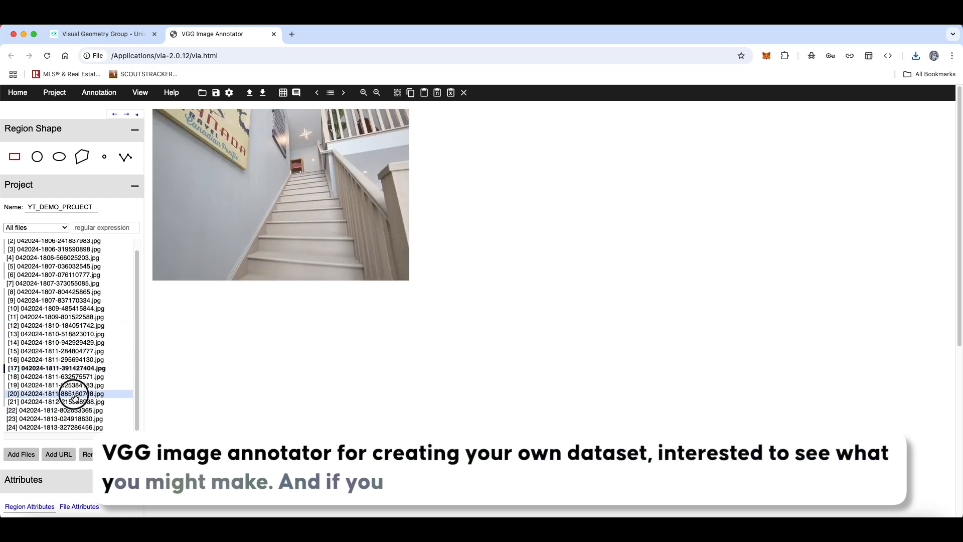
{"action": "left_click", "coordinate": [78, 412]}
{"action": "left_click", "coordinate": [49, 292]}
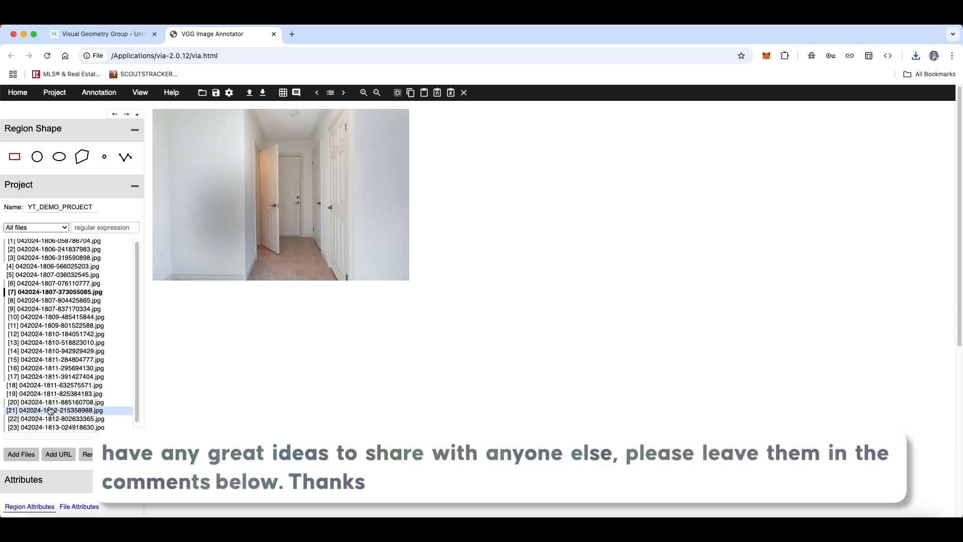
{"action": "left_click", "coordinate": [47, 277]}
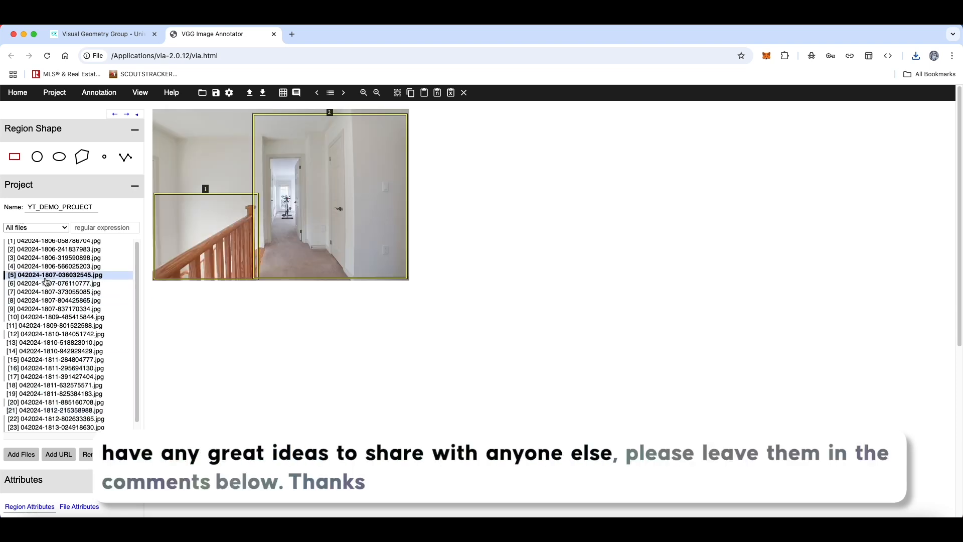